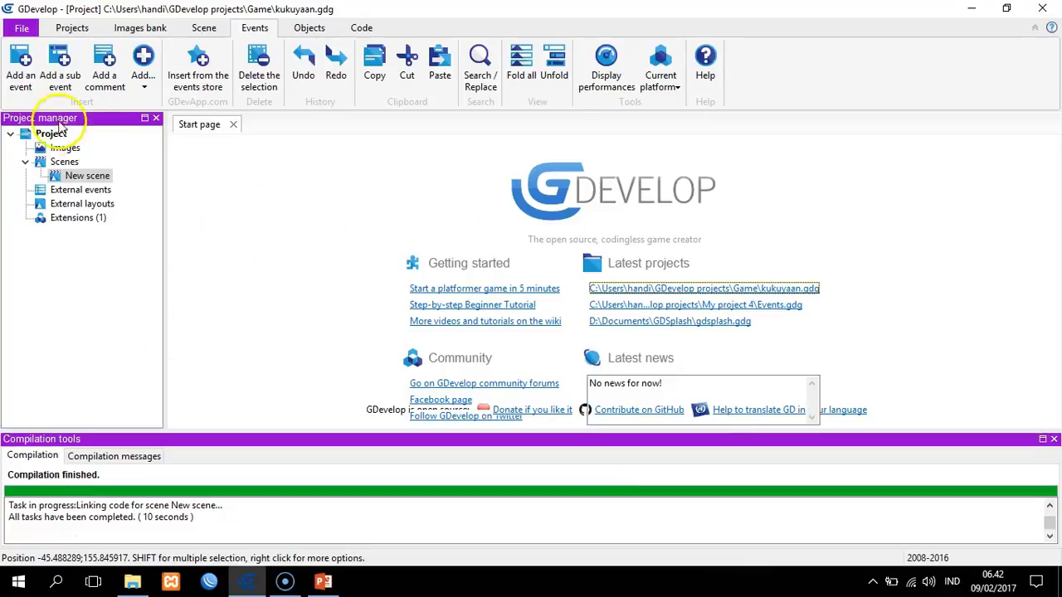
# Create a new HTML5 project from the Empty project template, with its file in the My project 4 folder named Game.gdg.
pyautogui.click(20, 27)
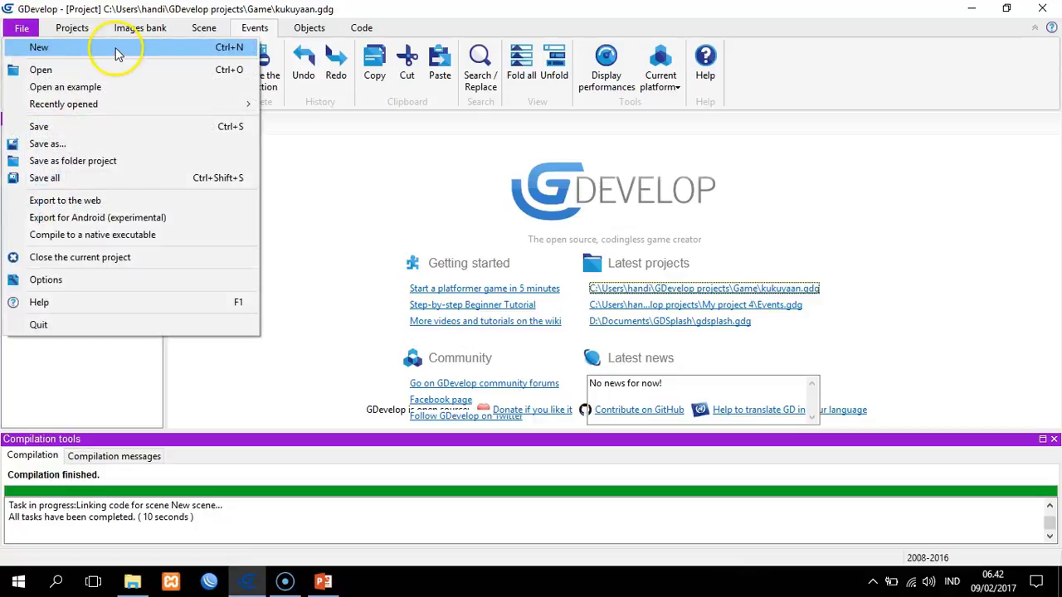
pyautogui.click(116, 52)
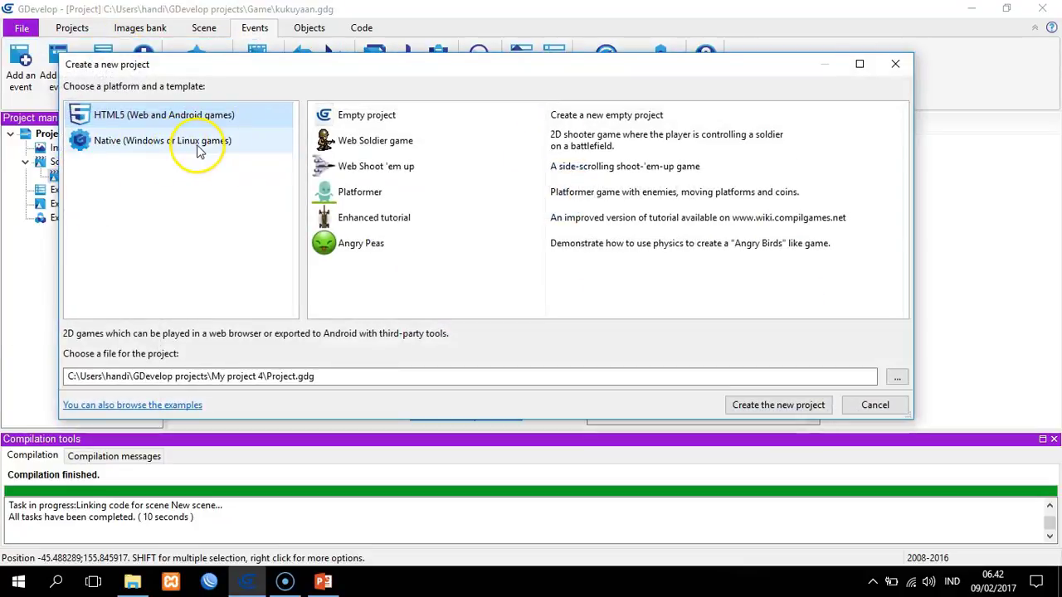
pyautogui.click(340, 114)
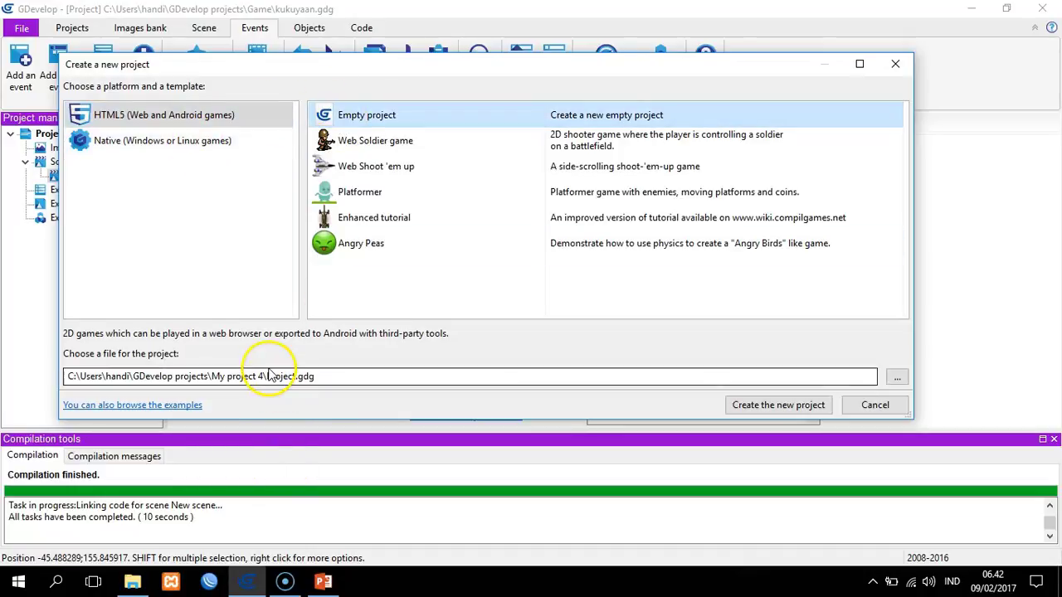
pyautogui.moveTo(267, 376); pyautogui.dragTo(278, 378)
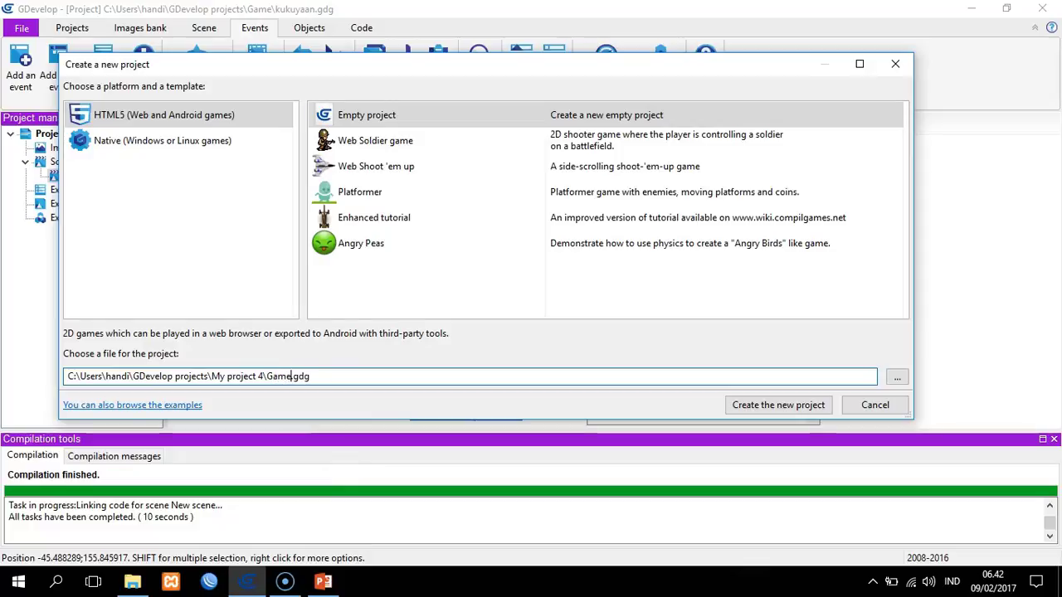
pyautogui.click(786, 406)
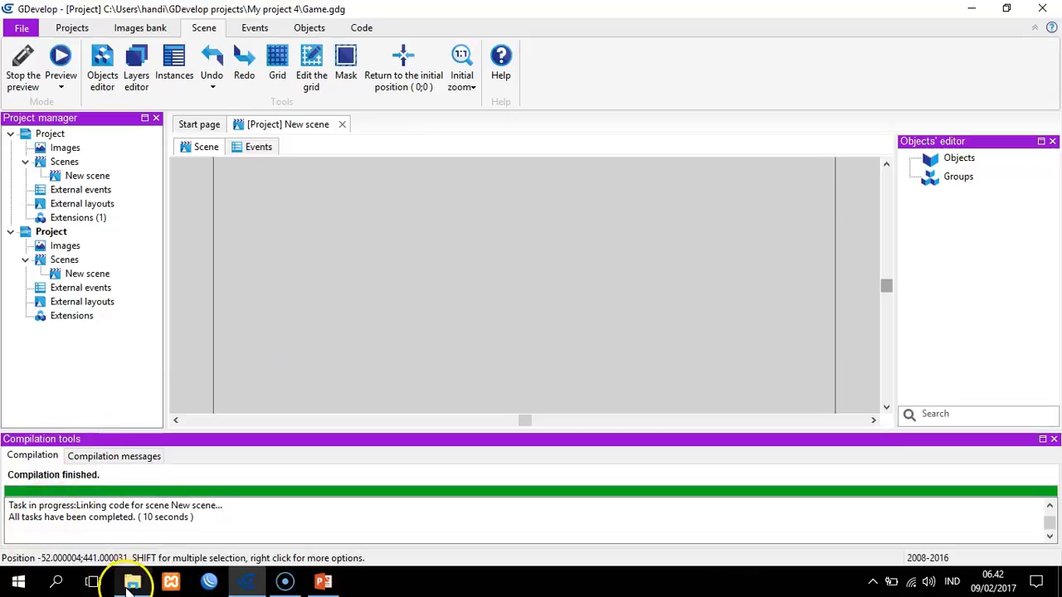
pyautogui.moveTo(133, 580)
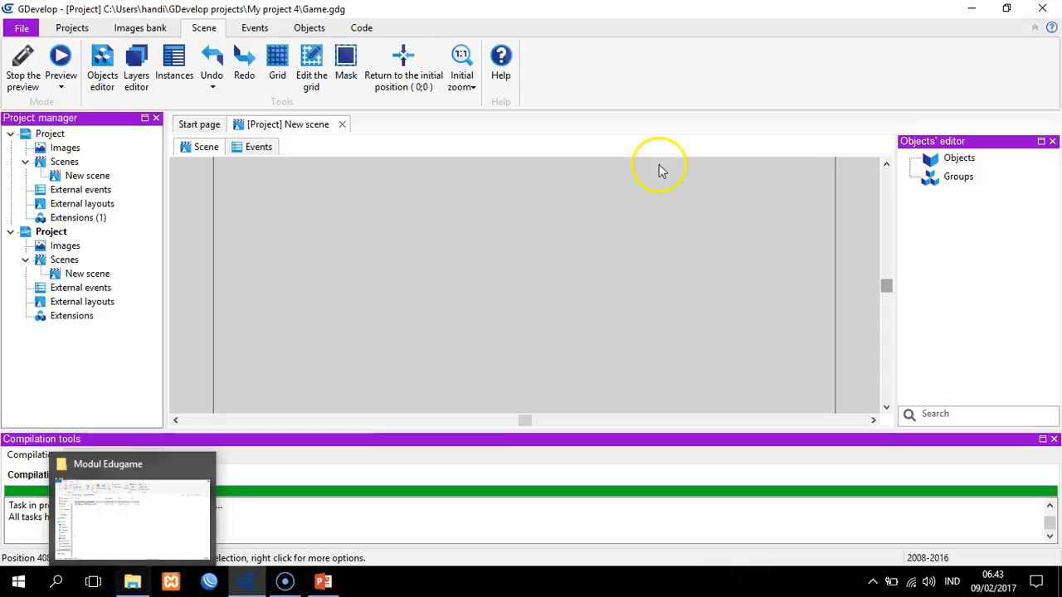
pyautogui.scroll(-3, 518, 357)
pyautogui.scroll(5, 518, 357)
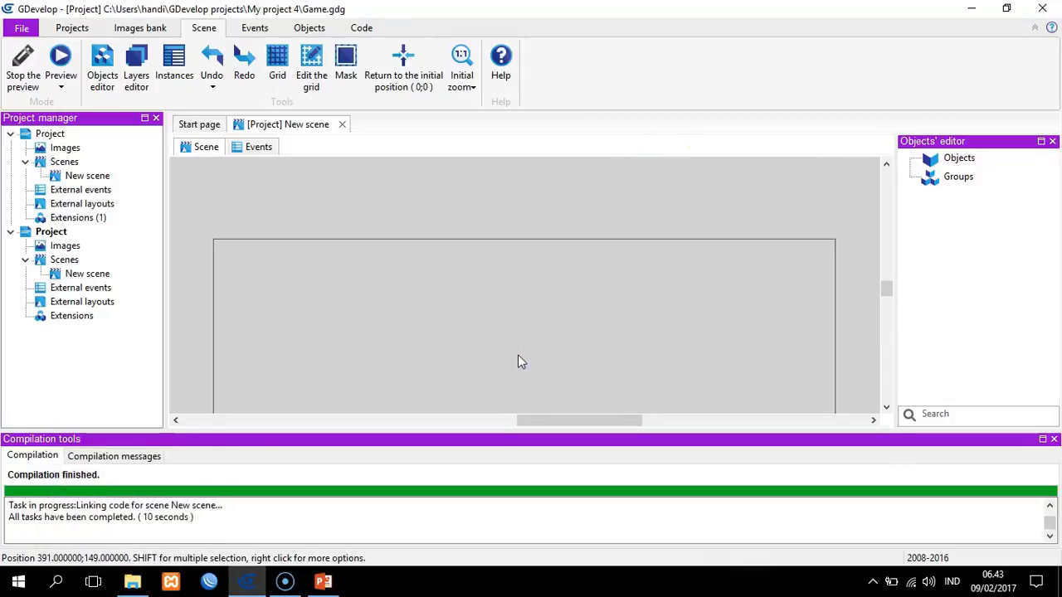
pyautogui.scroll(-2, 623, 239)
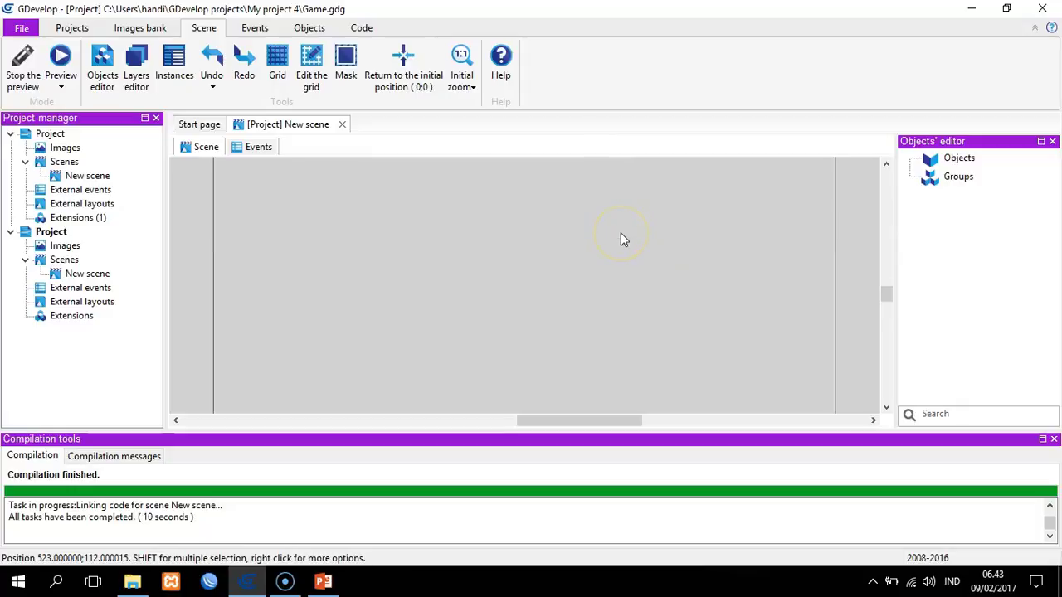
pyautogui.scroll(2, 583, 232)
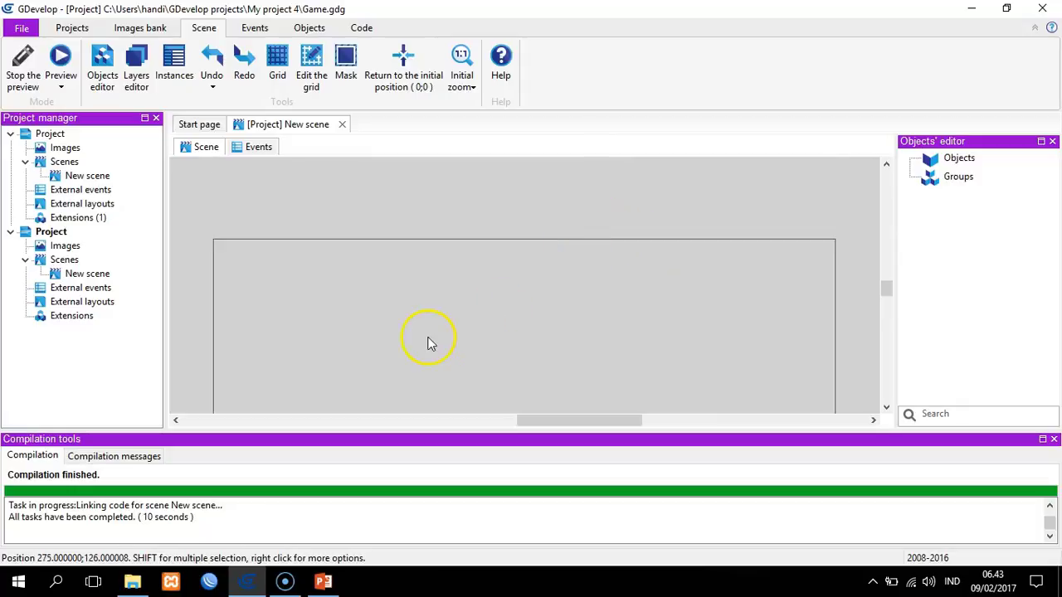
# Open the finished kukuyaan project's New scene and examine its river background, banks, player and Score text as a reference layout.
pyautogui.doubleClick(91, 176)
pyautogui.scroll(-3, 574, 219)
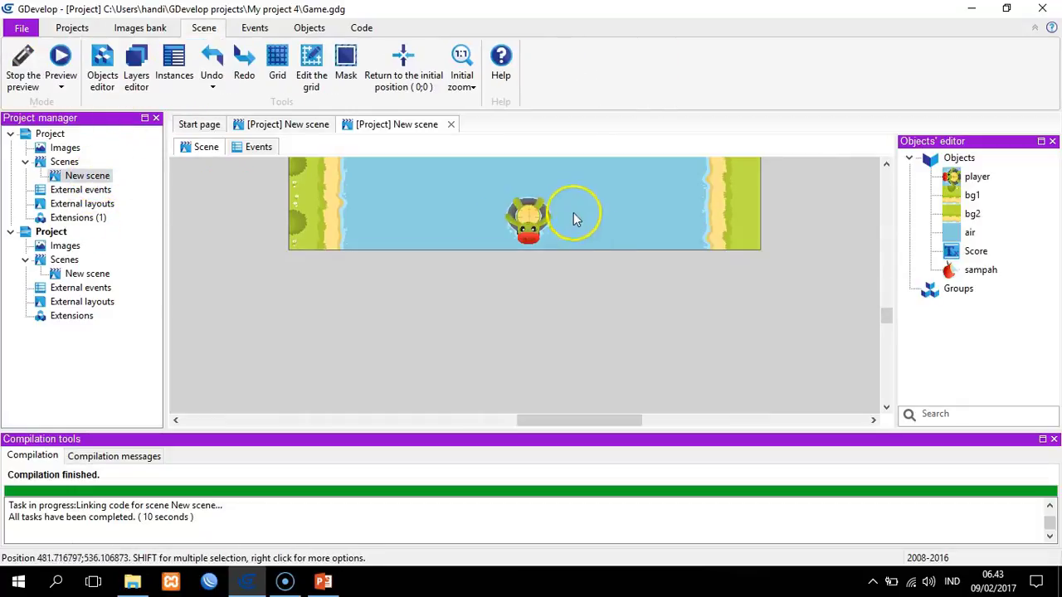
pyautogui.scroll(3, 575, 219)
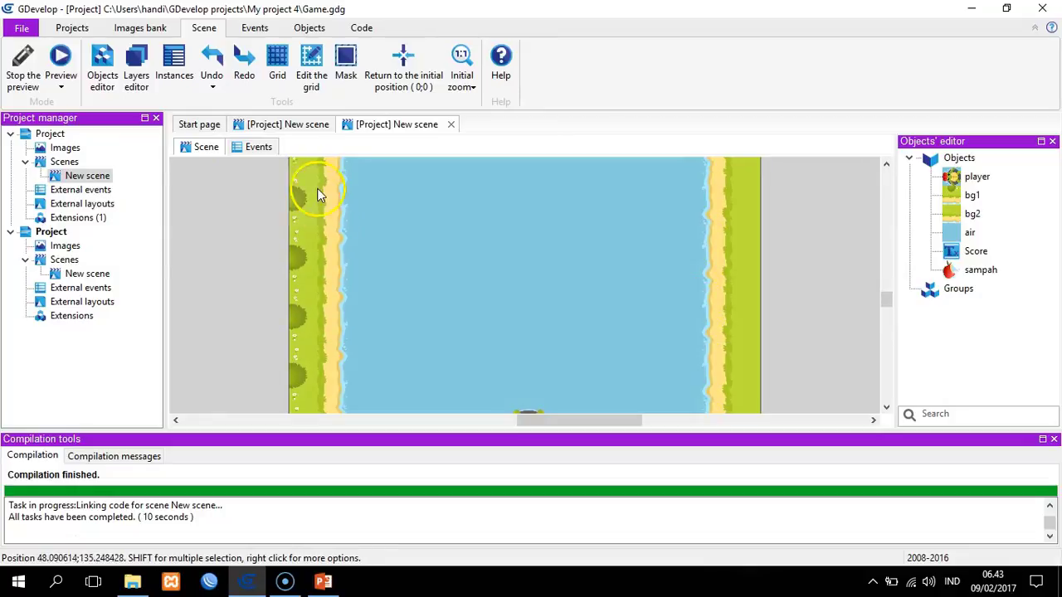
pyautogui.scroll(-1, 319, 190)
pyautogui.scroll(2, 331, 225)
pyautogui.scroll(-3, 332, 230)
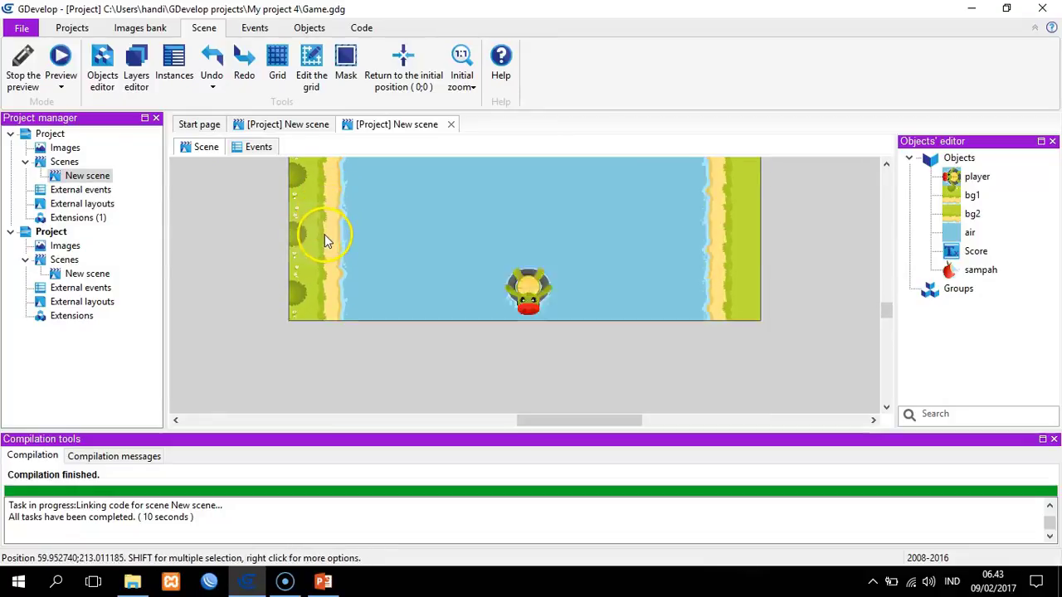
pyautogui.scroll(3, 340, 239)
pyautogui.scroll(-2, 744, 268)
pyautogui.scroll(-1, 536, 214)
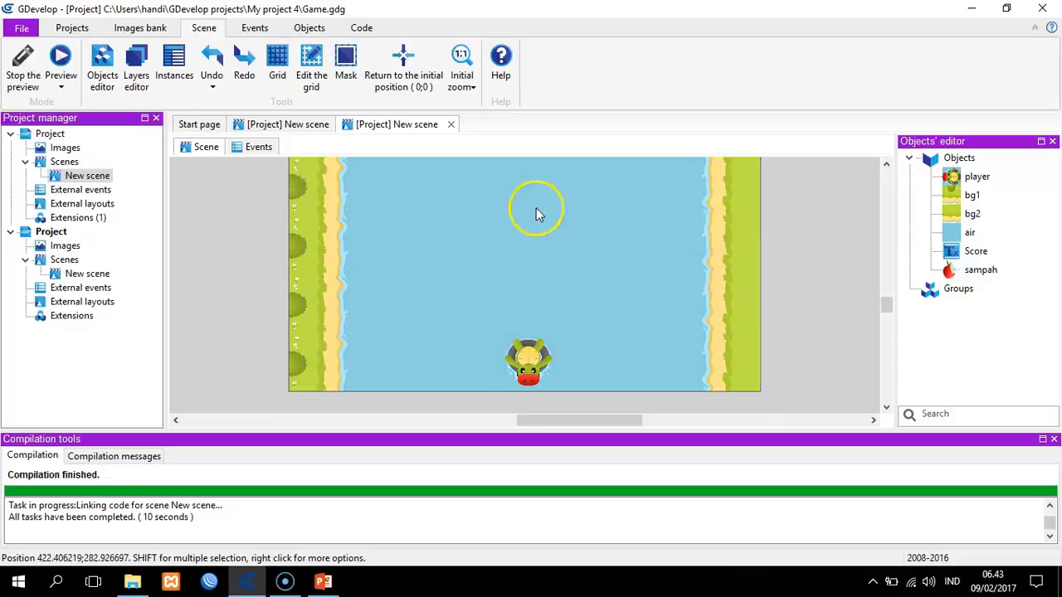
pyautogui.scroll(3, 569, 296)
pyautogui.scroll(-2, 669, 274)
pyautogui.scroll(2, 718, 294)
pyautogui.scroll(-1, 694, 242)
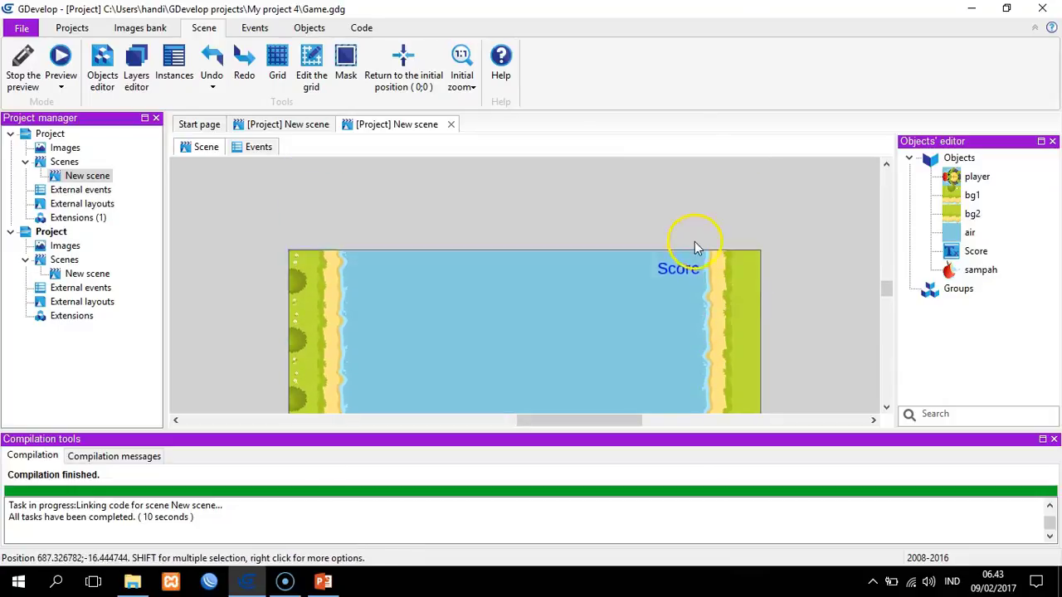
pyautogui.scroll(-3, 672, 308)
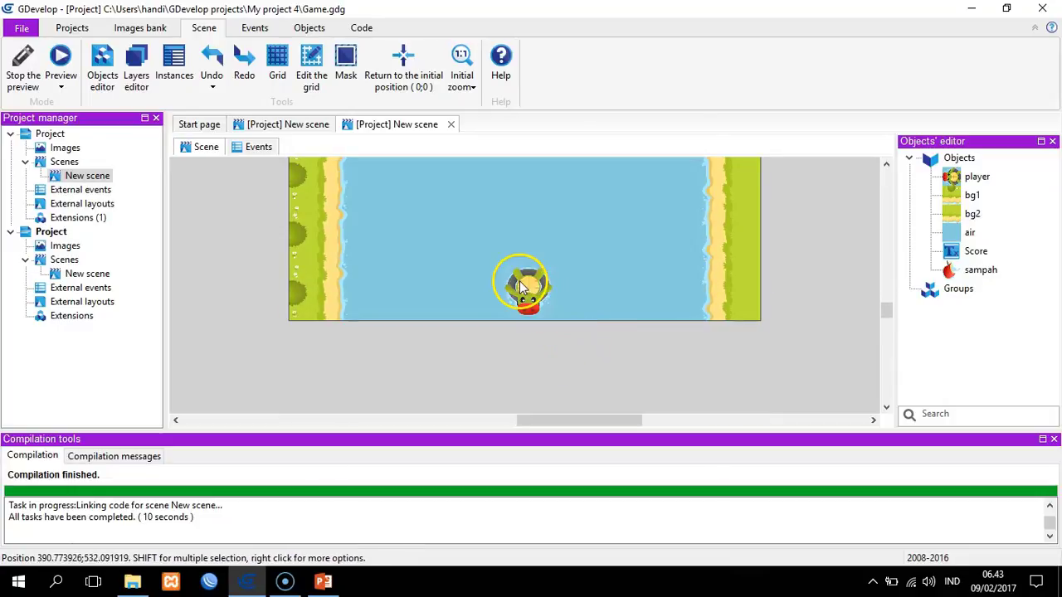
# Return to the empty New scene of the Game.gdg project.
pyautogui.click(274, 124)
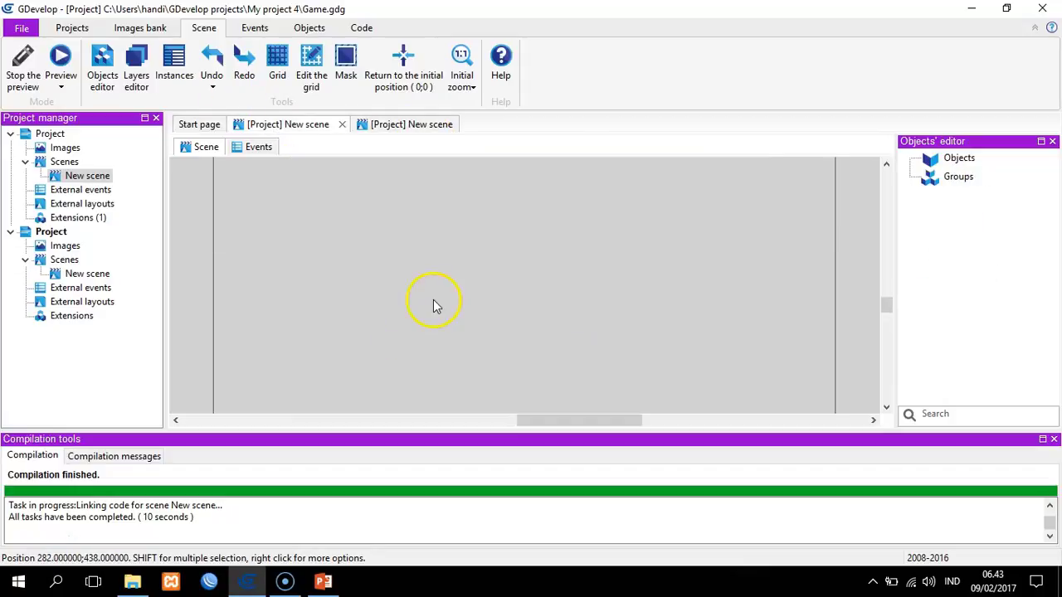
pyautogui.scroll(-1, 437, 303)
pyautogui.scroll(3, 454, 281)
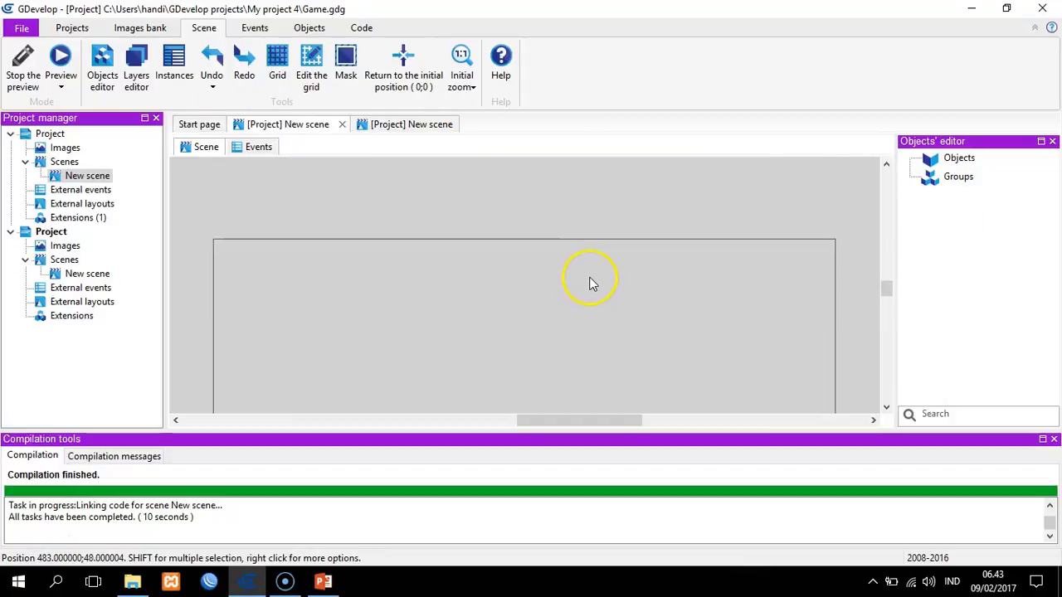
pyautogui.scroll(-2, 567, 297)
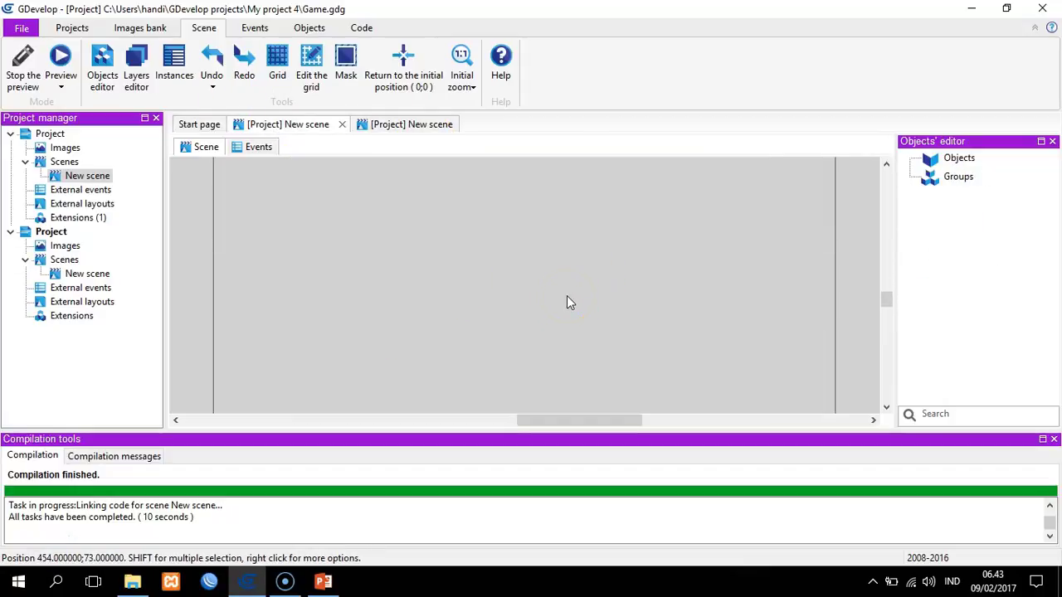
pyautogui.click(433, 262)
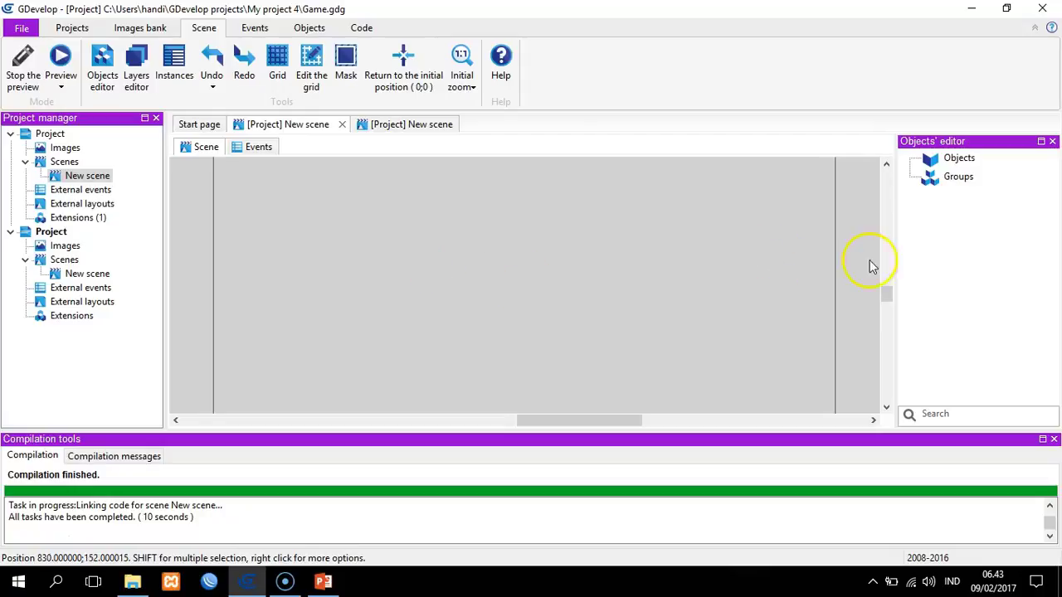
pyautogui.scroll(2, 680, 255)
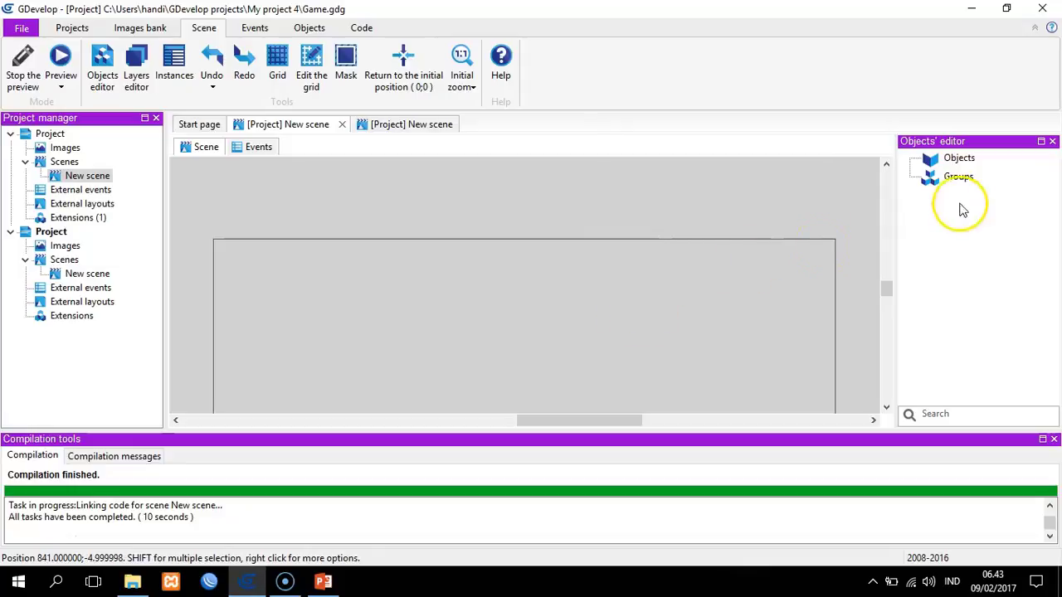
# Add a Sprite object to the empty scene's objects, keeping the default name NewObject.
pyautogui.click(959, 157)
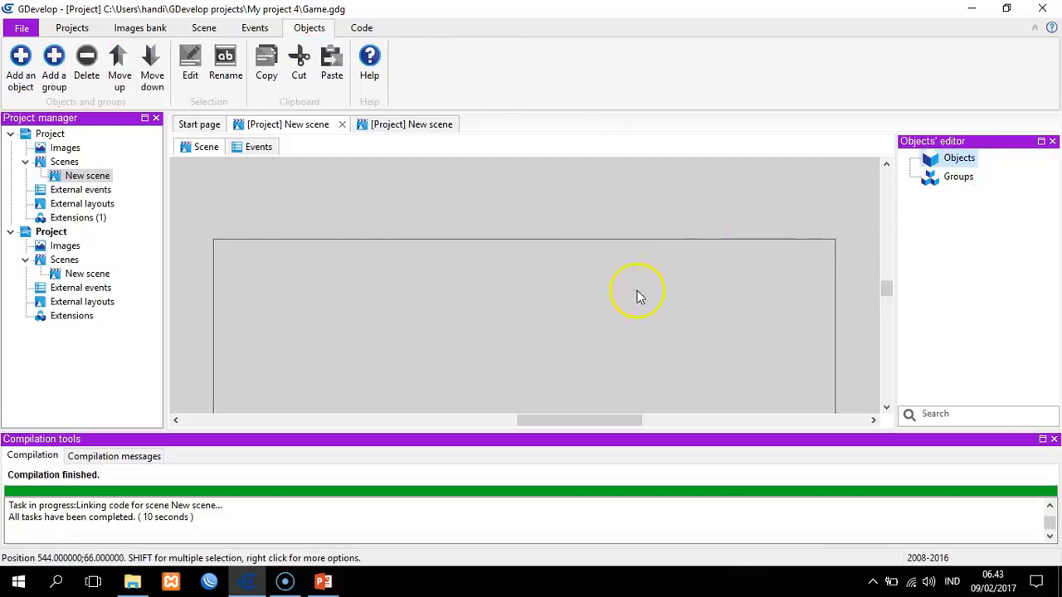
pyautogui.rightClick(939, 167)
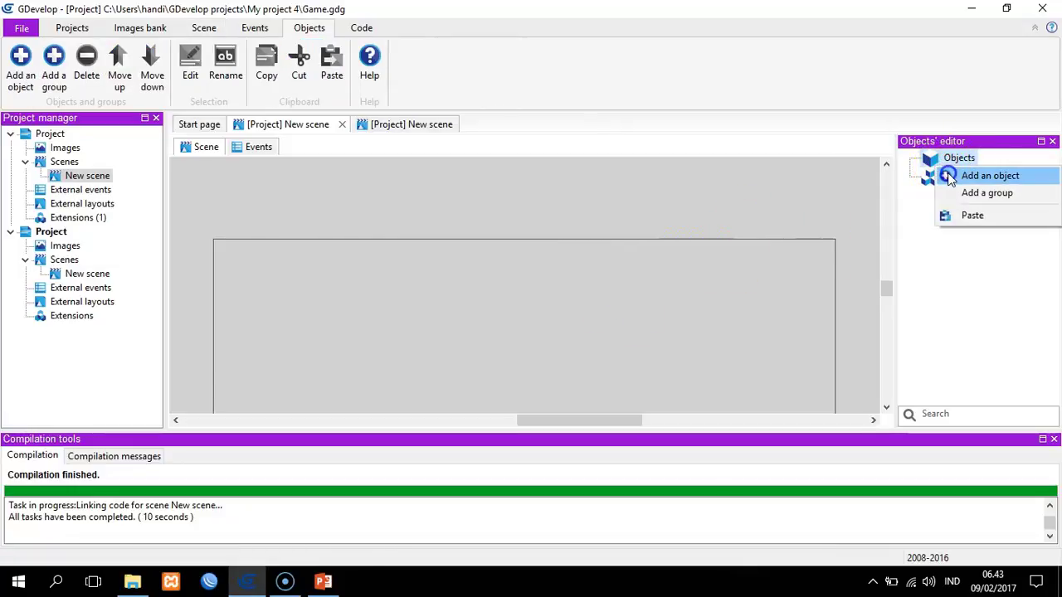
pyautogui.click(950, 179)
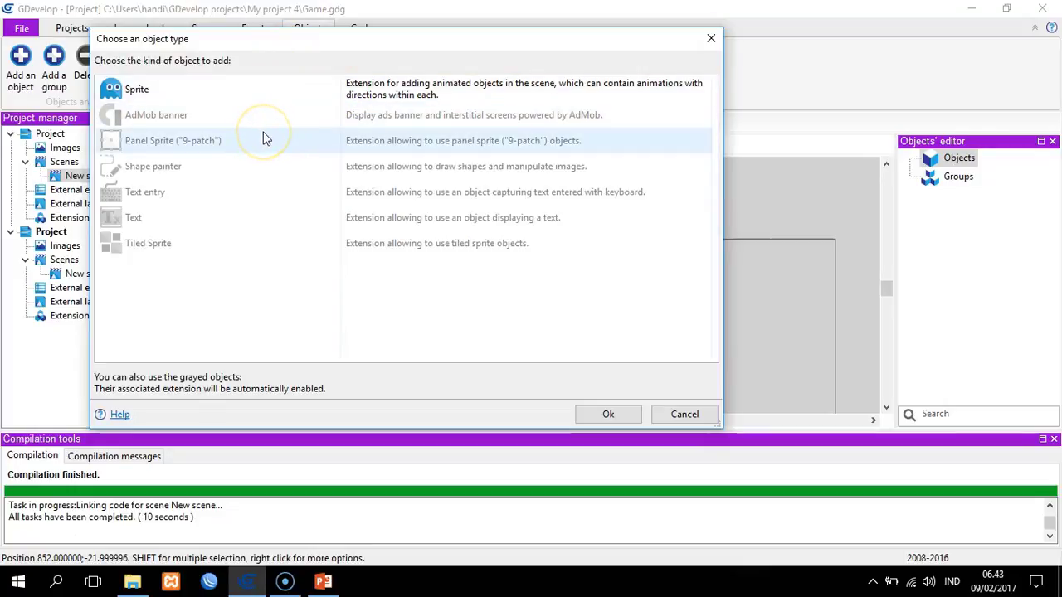
pyautogui.click(226, 90)
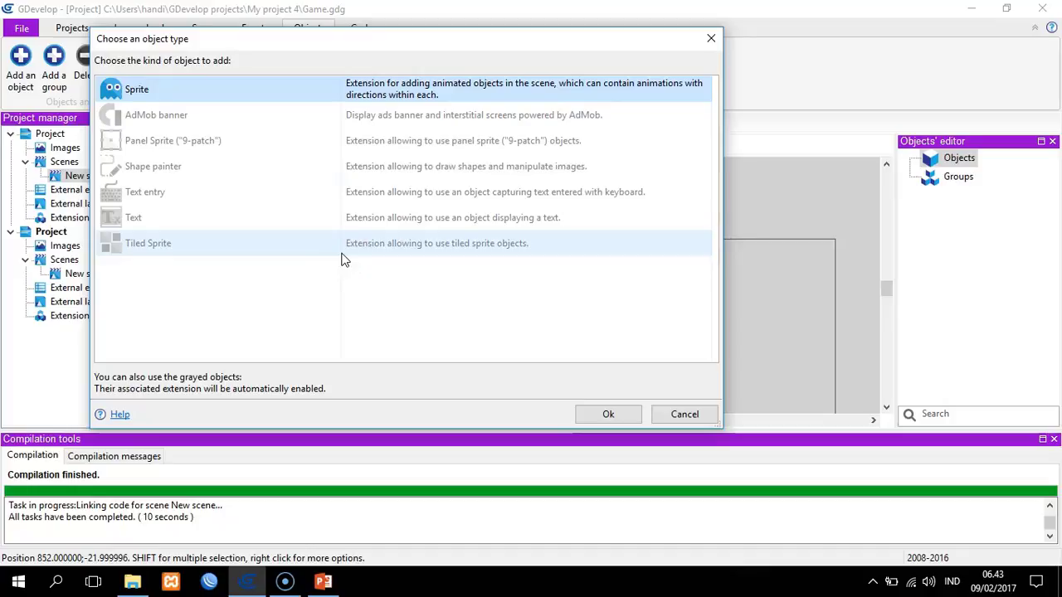
pyautogui.click(630, 414)
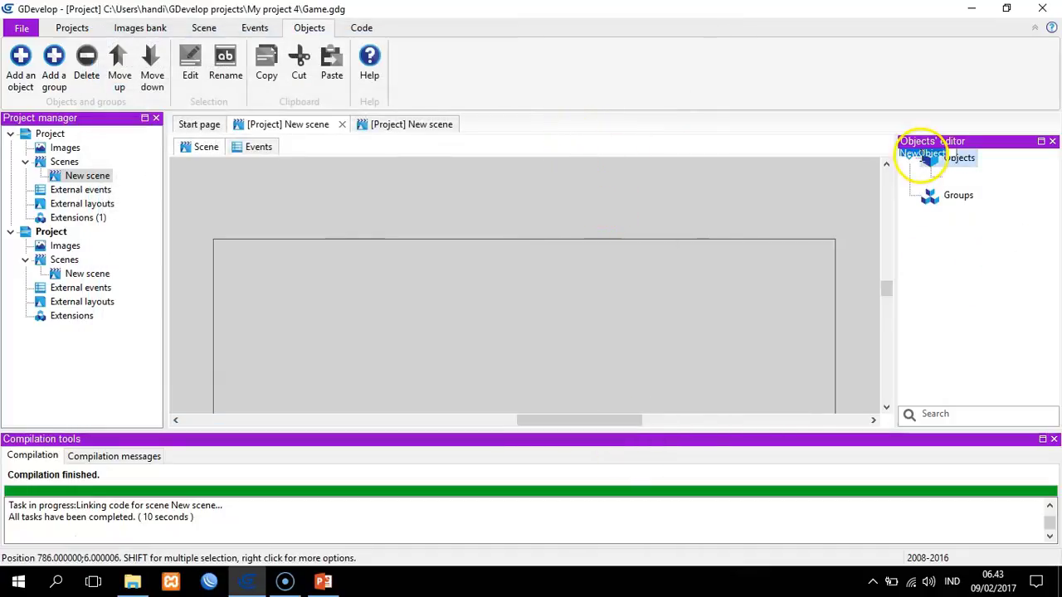
pyautogui.click(910, 164)
pyautogui.click(908, 159)
pyautogui.click(990, 180)
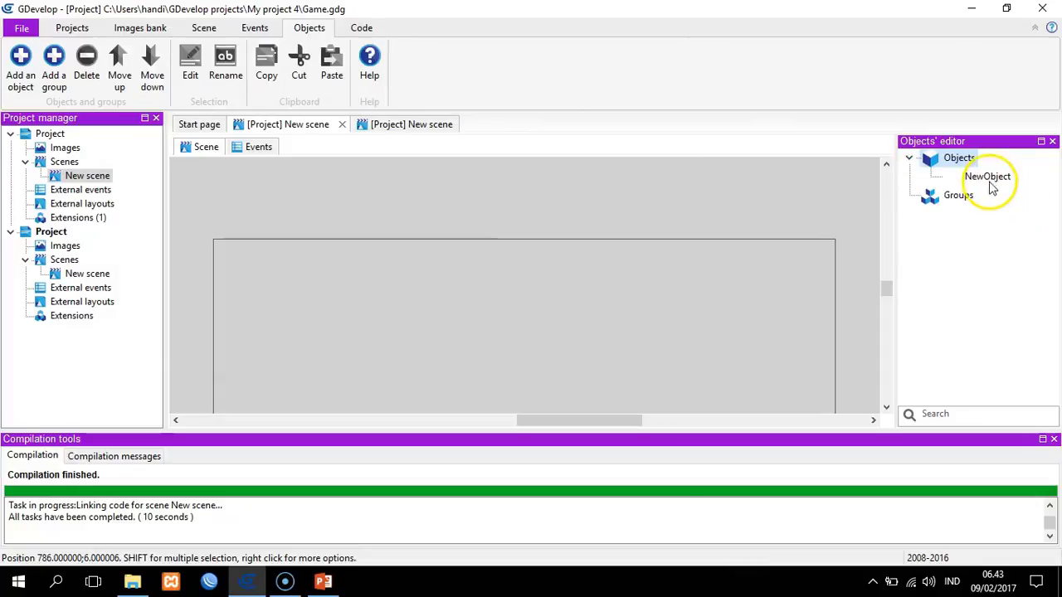
# Open NewObject for editing and add all images from Documents\SEAMOLEC\Training Online\Game Edukasi\assets\Asset to the images bank.
pyautogui.doubleClick(989, 178)
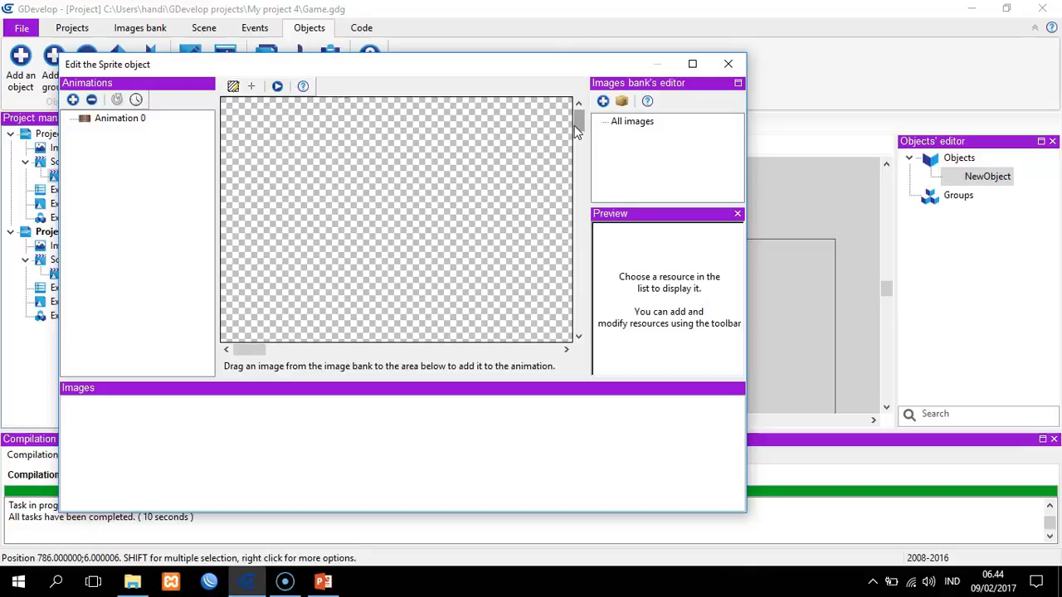
pyautogui.click(603, 102)
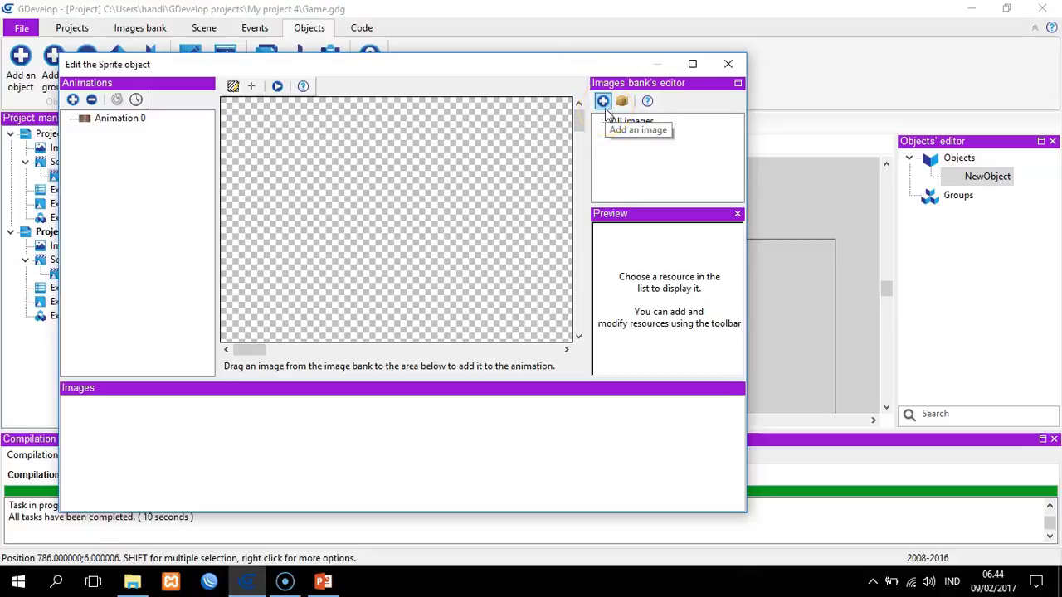
pyautogui.click(602, 102)
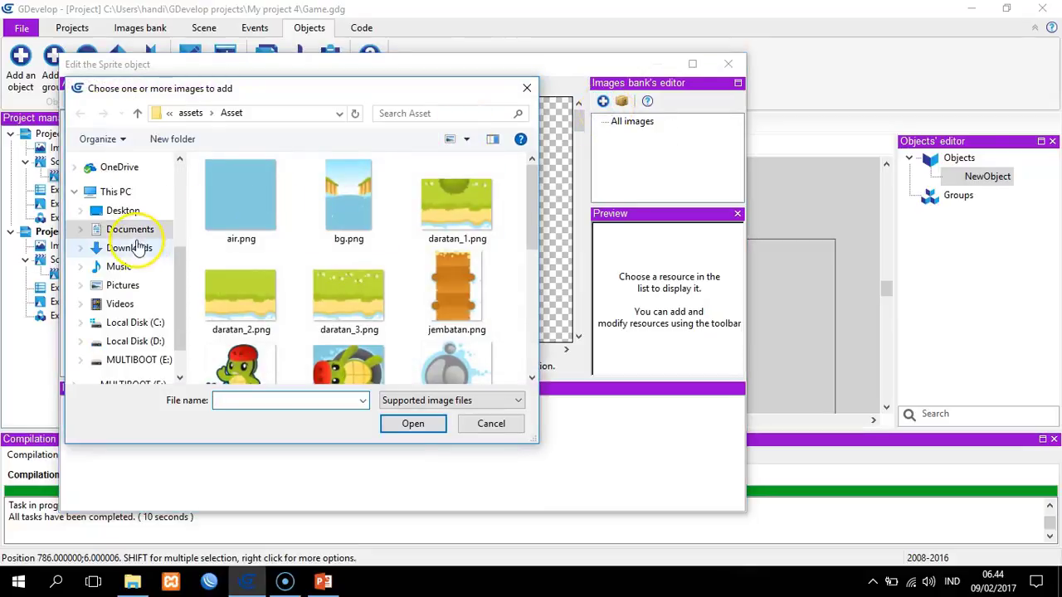
pyautogui.click(131, 230)
pyautogui.doubleClick(241, 310)
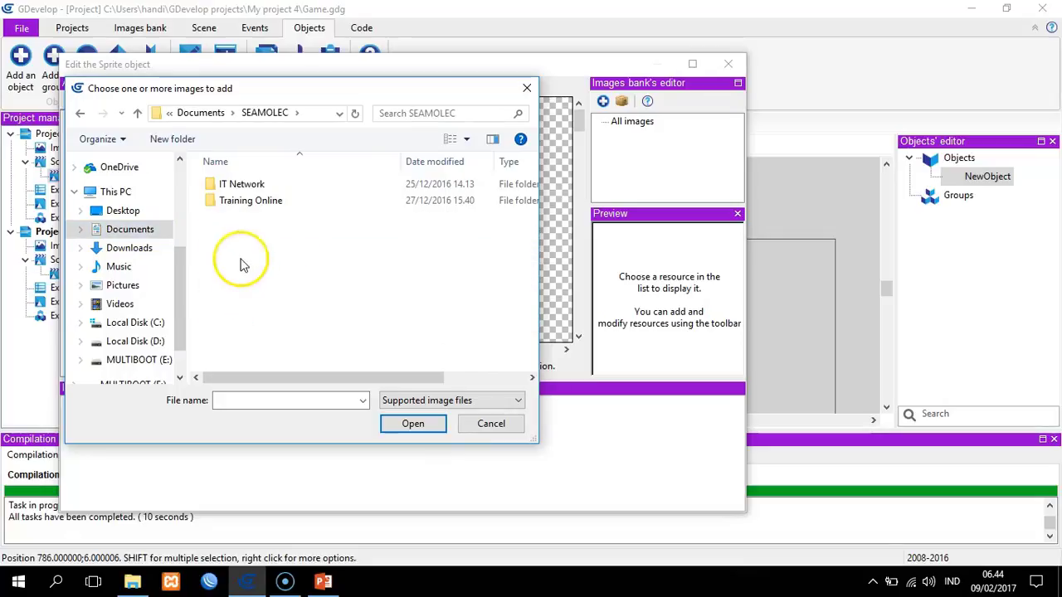
pyautogui.doubleClick(236, 202)
pyautogui.click(248, 188)
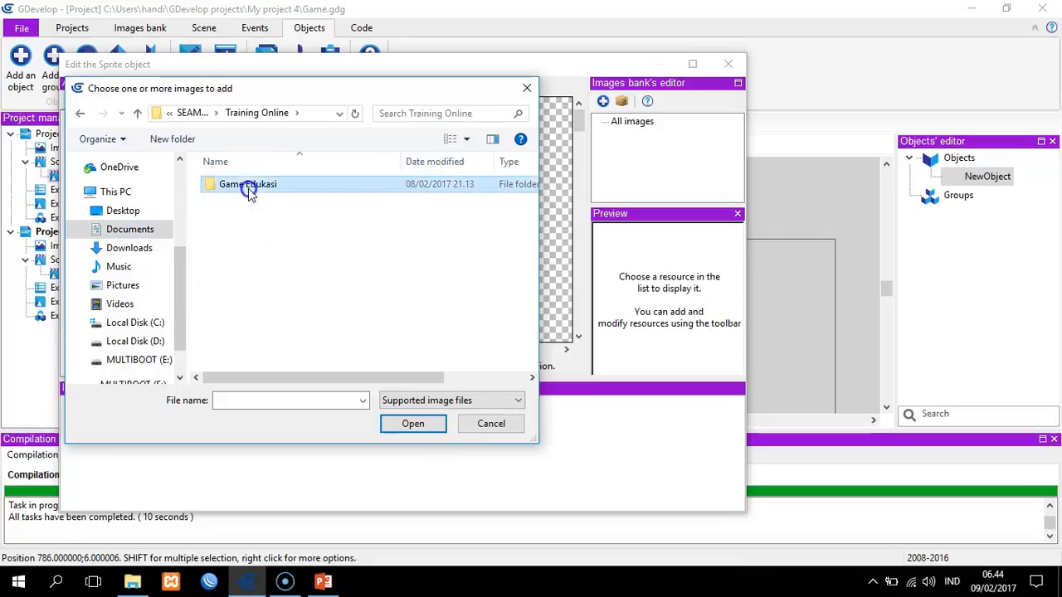
pyautogui.doubleClick(248, 188)
pyautogui.doubleClick(254, 216)
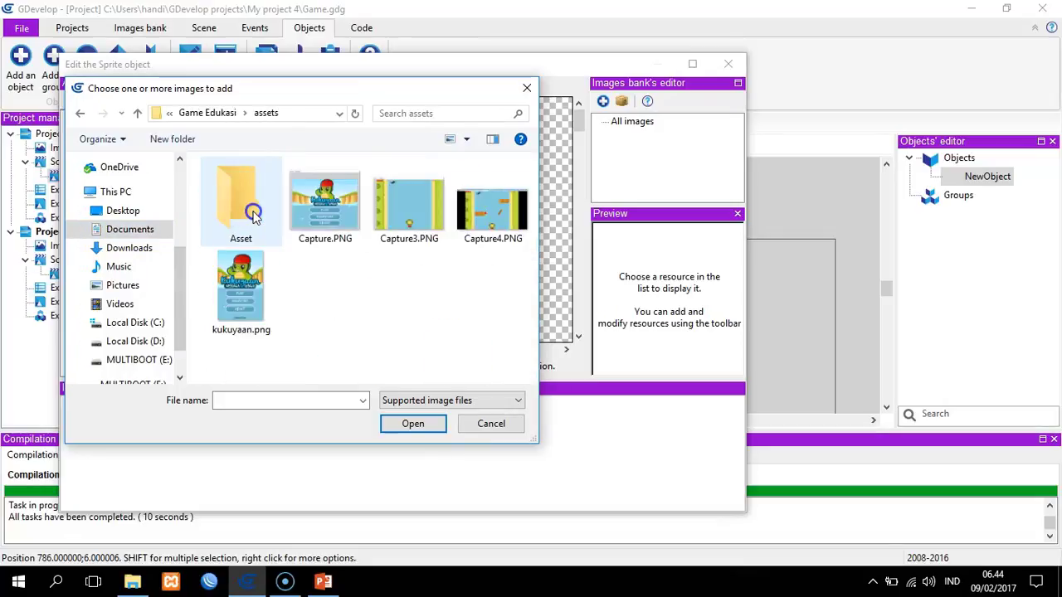
pyautogui.doubleClick(259, 204)
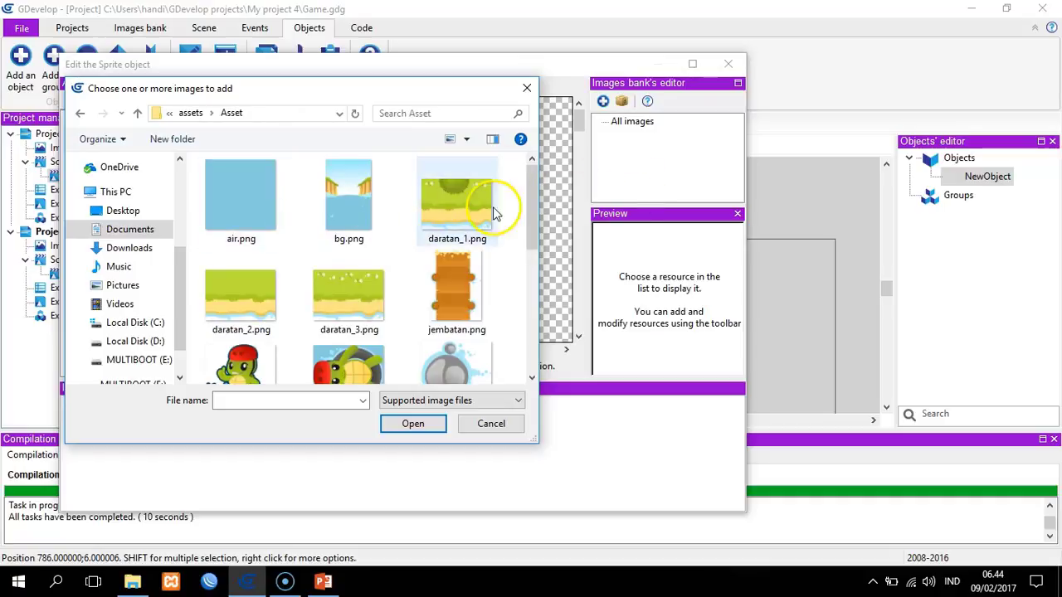
pyautogui.hotkey('ctrl', 'a')
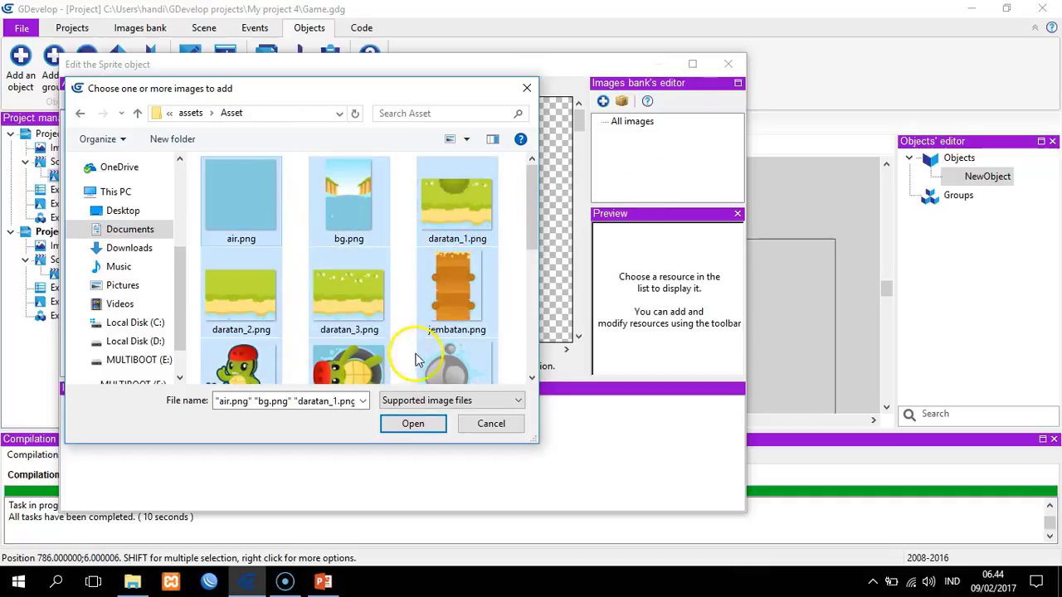
pyautogui.click(415, 425)
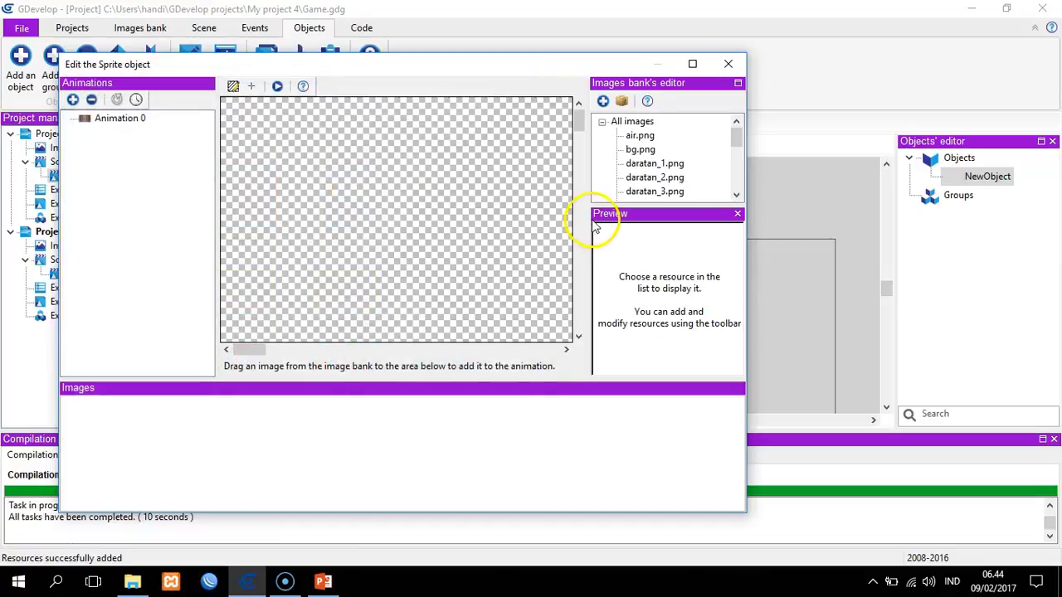
# Add daratan_1.png from the images bank to NewObject's Animation 0 and close the sprite editor.
pyautogui.moveTo(583, 61); pyautogui.dragTo(605, 34)
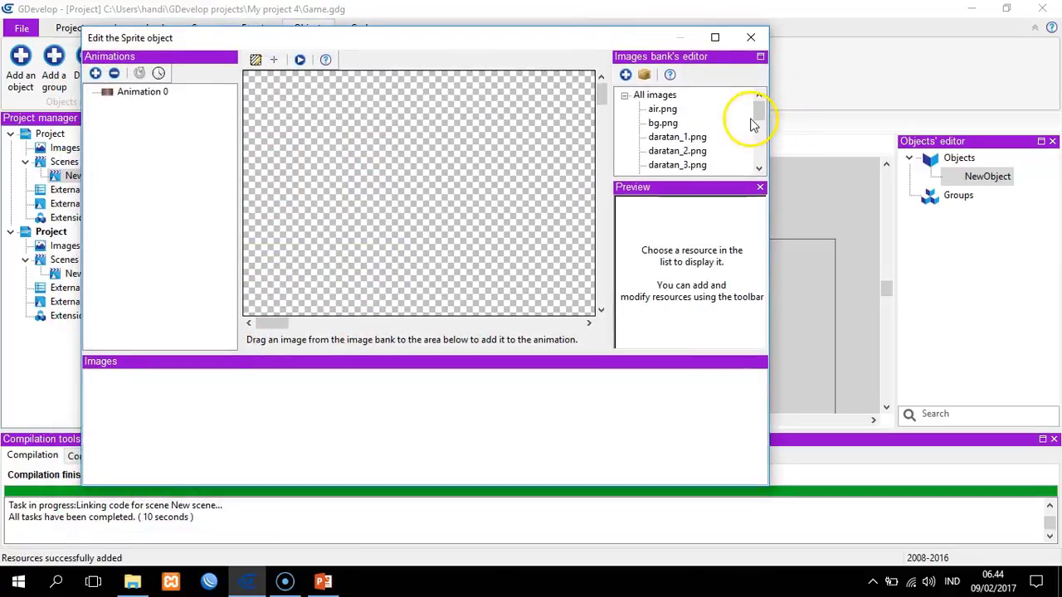
pyautogui.scroll(-5, 746, 147)
pyautogui.scroll(6, 754, 125)
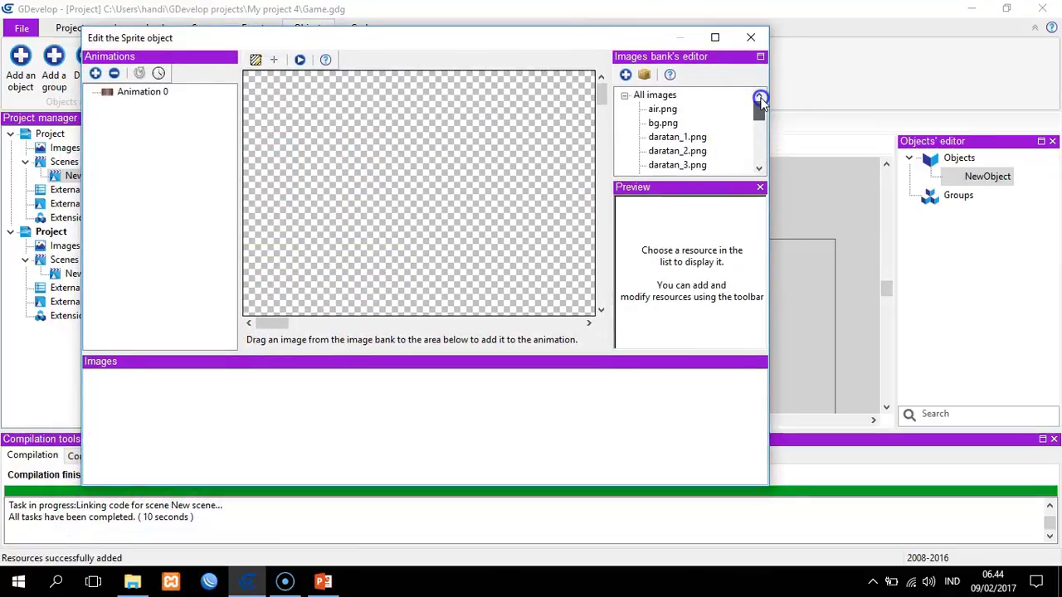
pyautogui.click(695, 138)
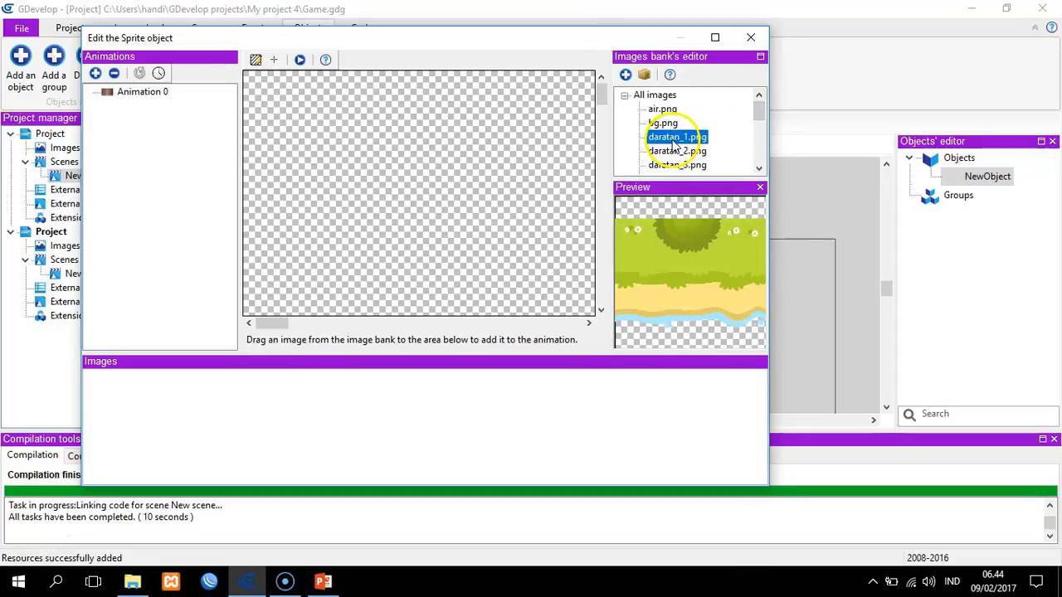
pyautogui.moveTo(676, 145); pyautogui.dragTo(137, 408)
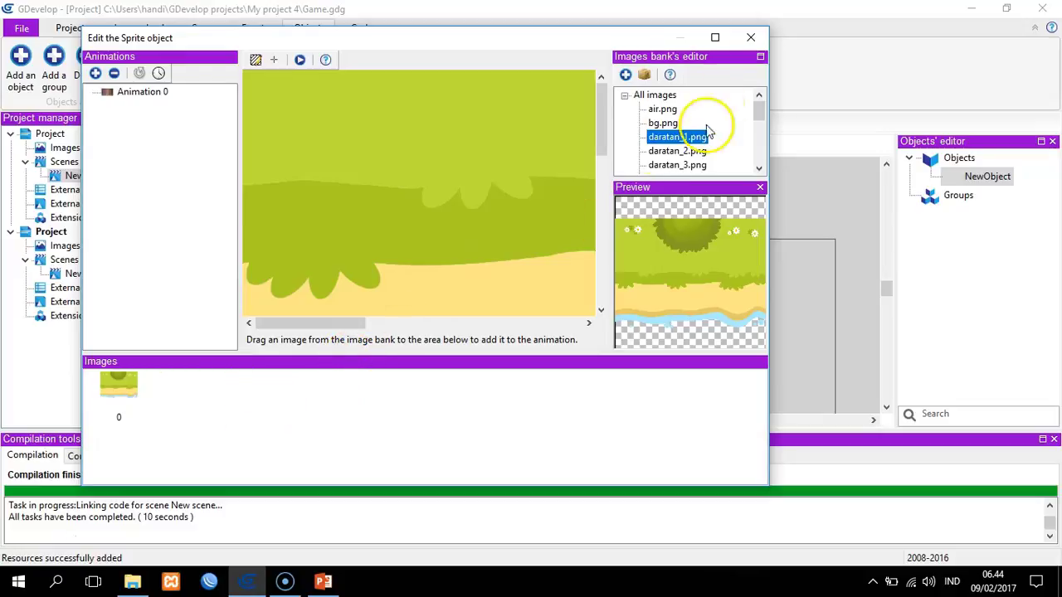
pyautogui.click(751, 38)
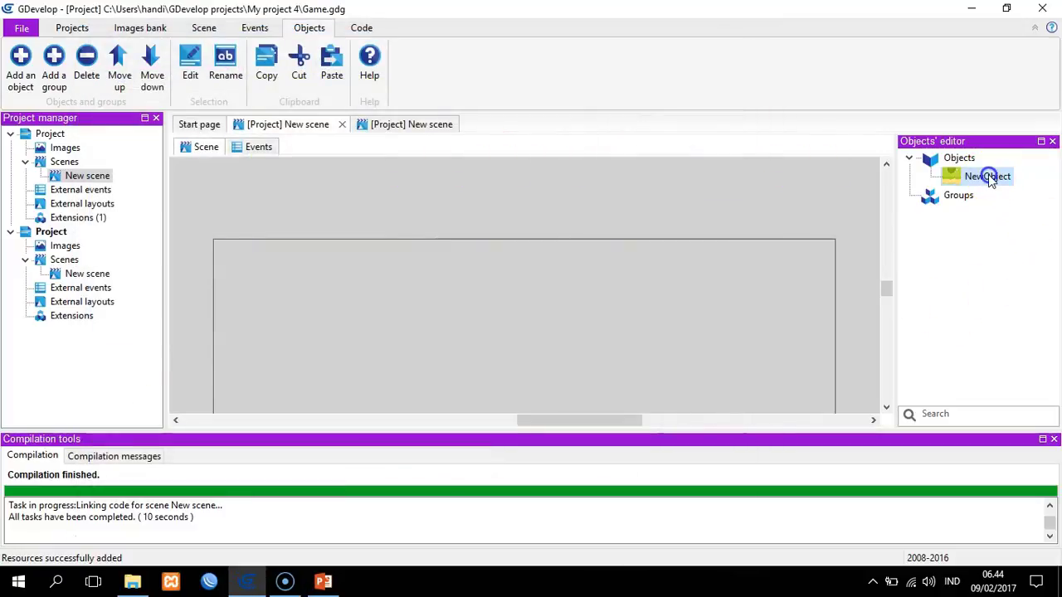
# Rename the NewObject sprite as bg1.
pyautogui.rightClick(969, 184)
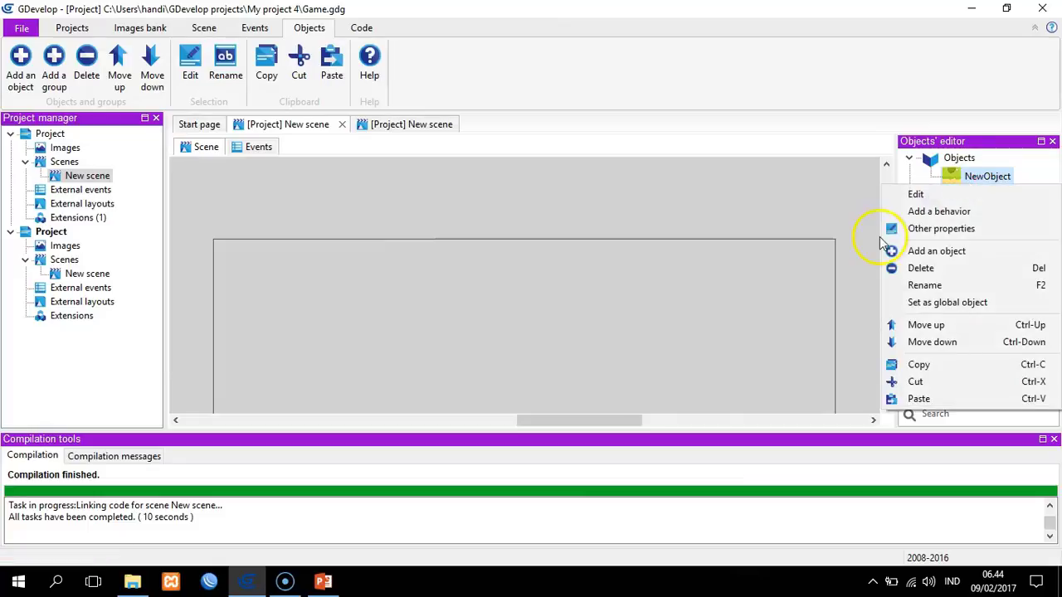
pyautogui.click(914, 282)
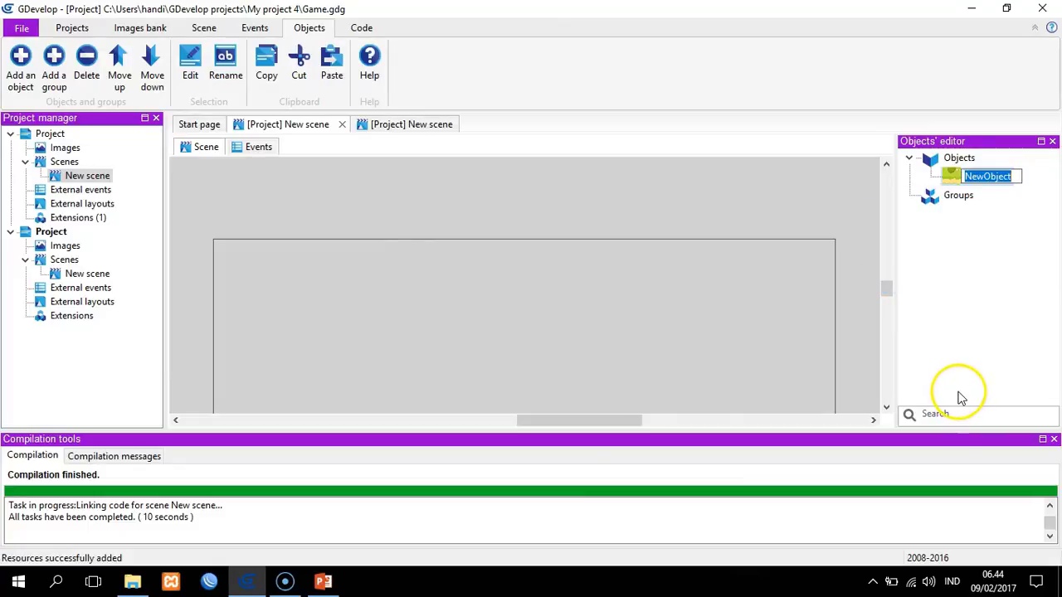
pyautogui.write('bg1')
pyautogui.press('Return')
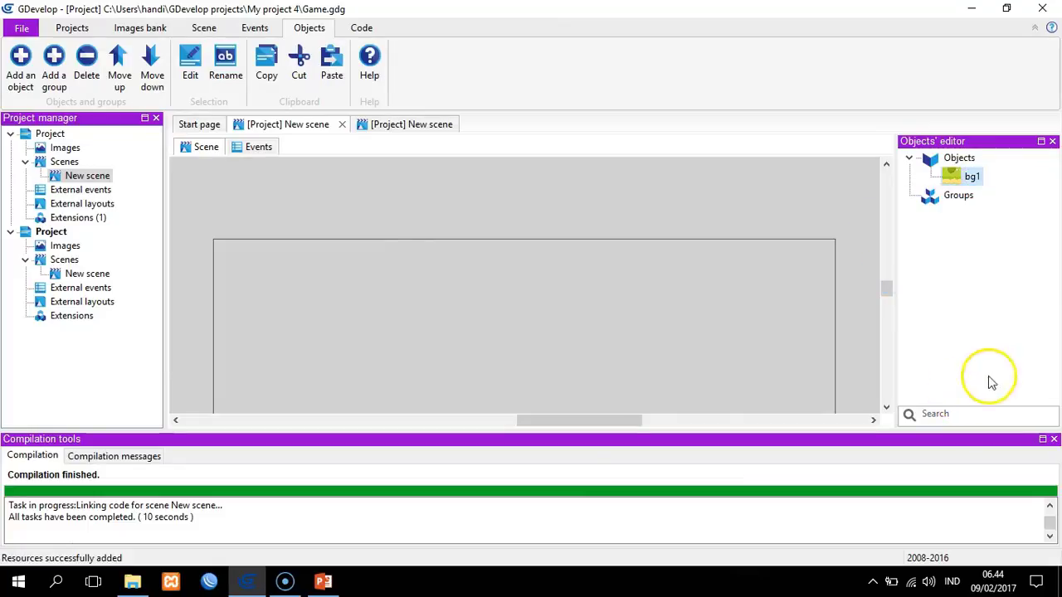
# Copy the bg1 object and paste four duplicates of it into the scene's objects.
pyautogui.rightClick(964, 181)
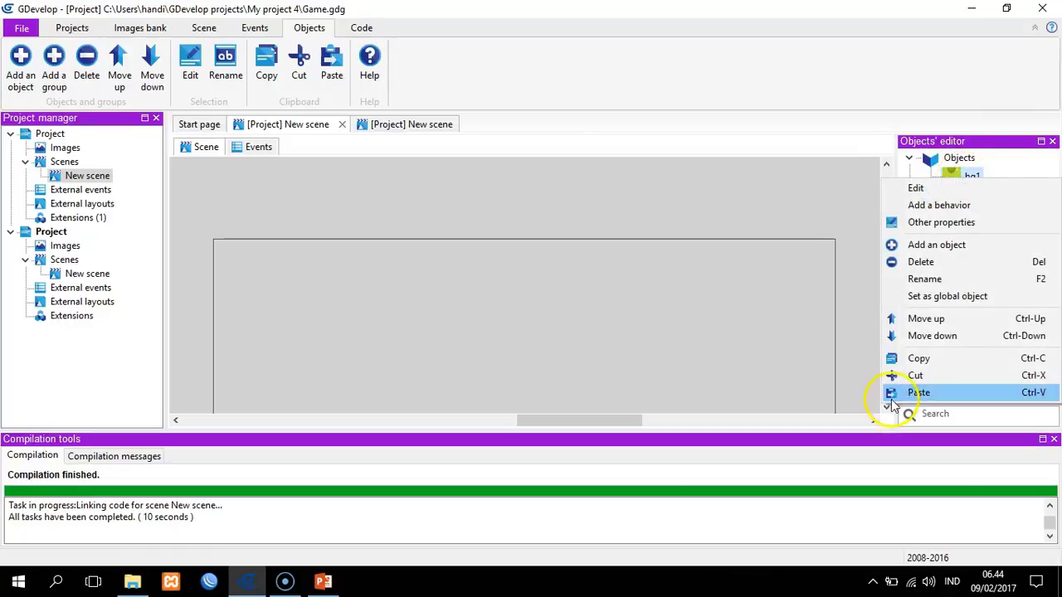
pyautogui.click(880, 141)
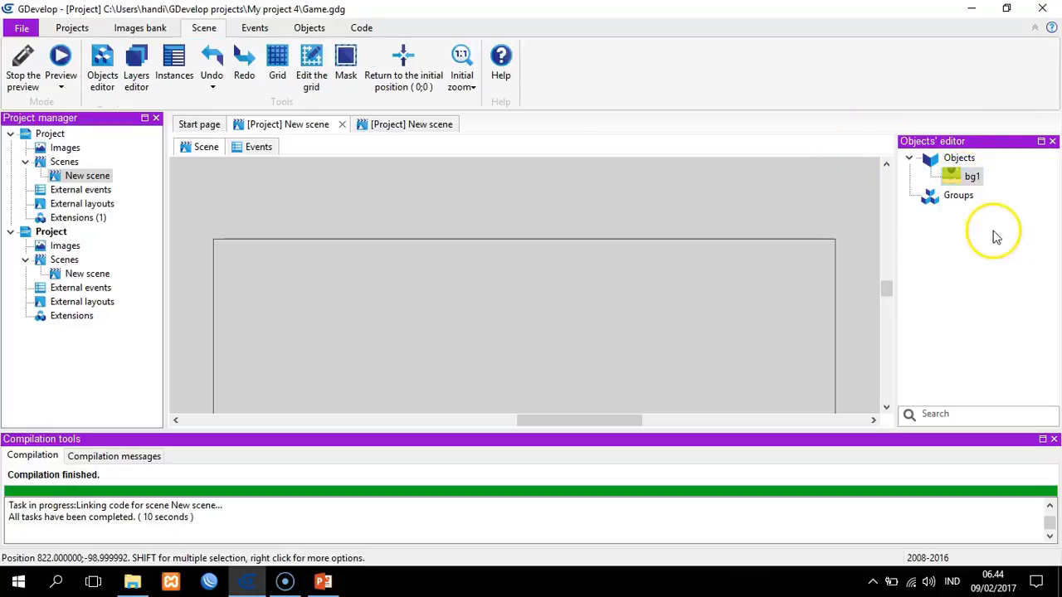
pyautogui.rightClick(971, 177)
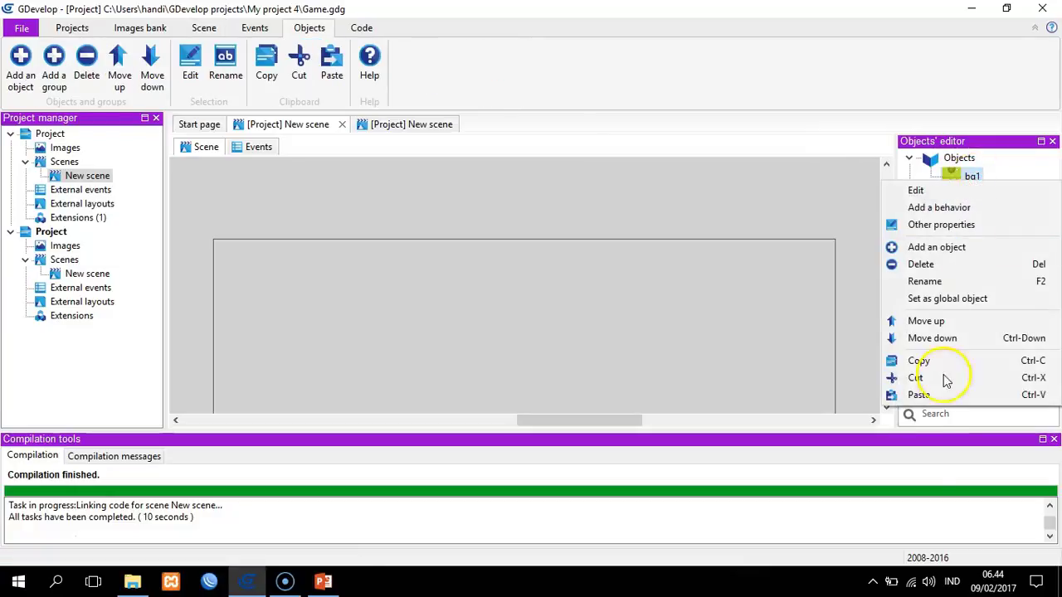
pyautogui.click(956, 392)
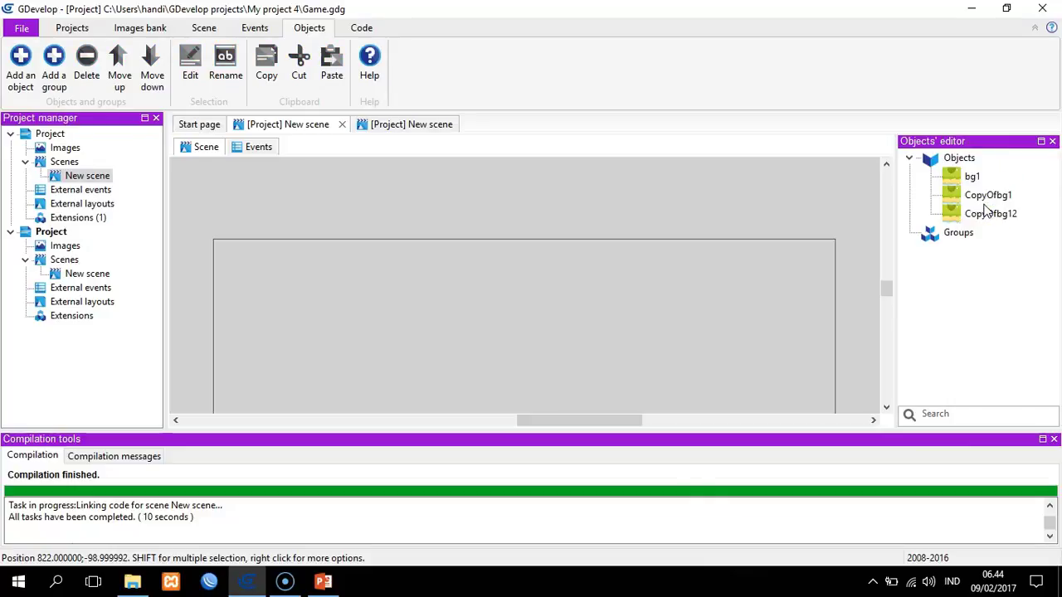
pyautogui.hotkey('ctrl', 'v')
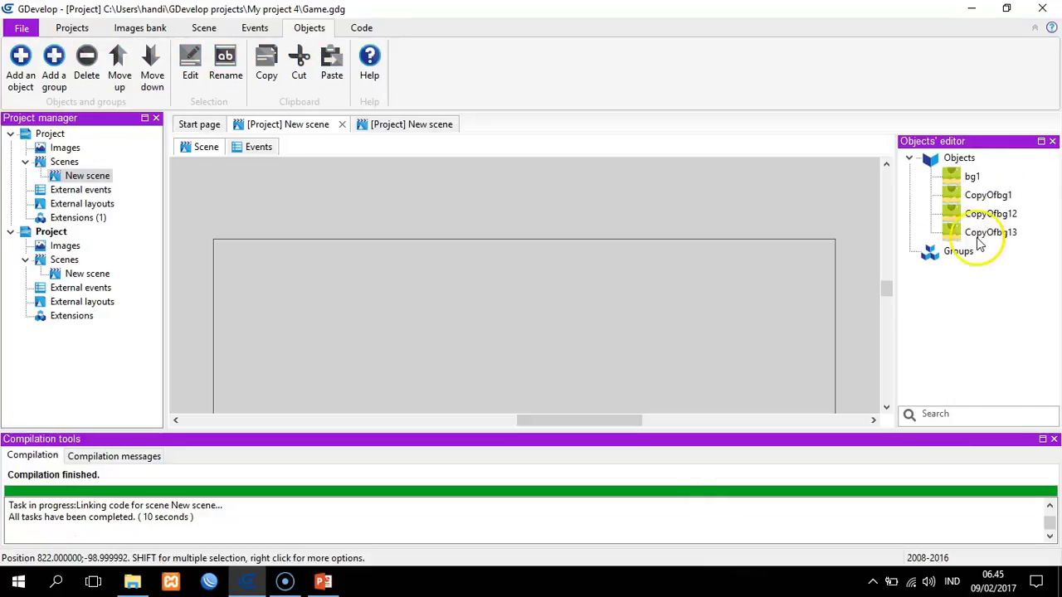
pyautogui.click(983, 235)
pyautogui.hotkey('ctrl', 'v')
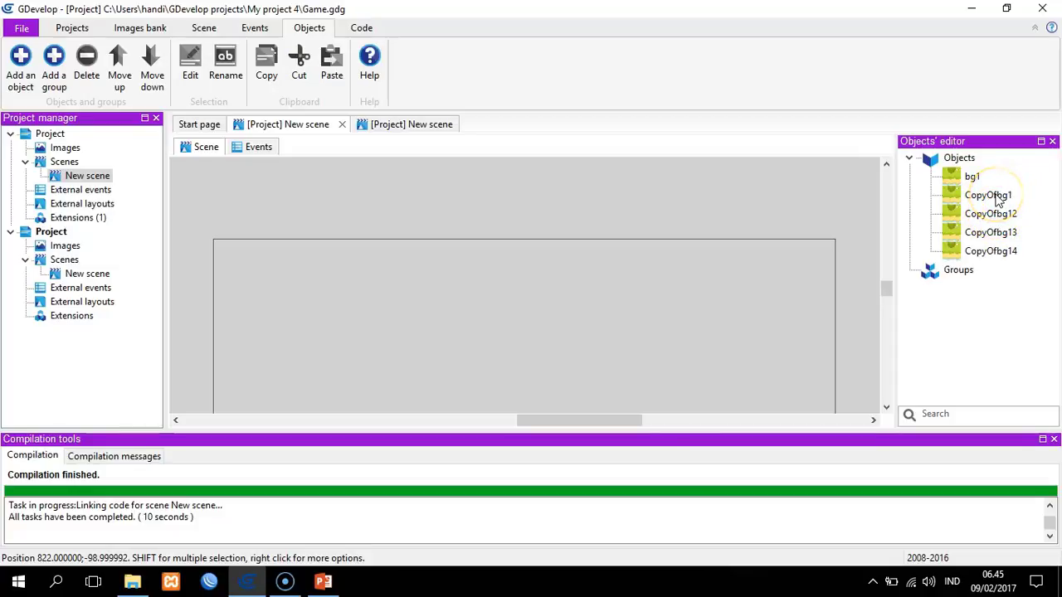
# Rename the first duplicate, CopyOfbg1, as bg2 and the second, CopyOfbg12, as player.
pyautogui.click(992, 197)
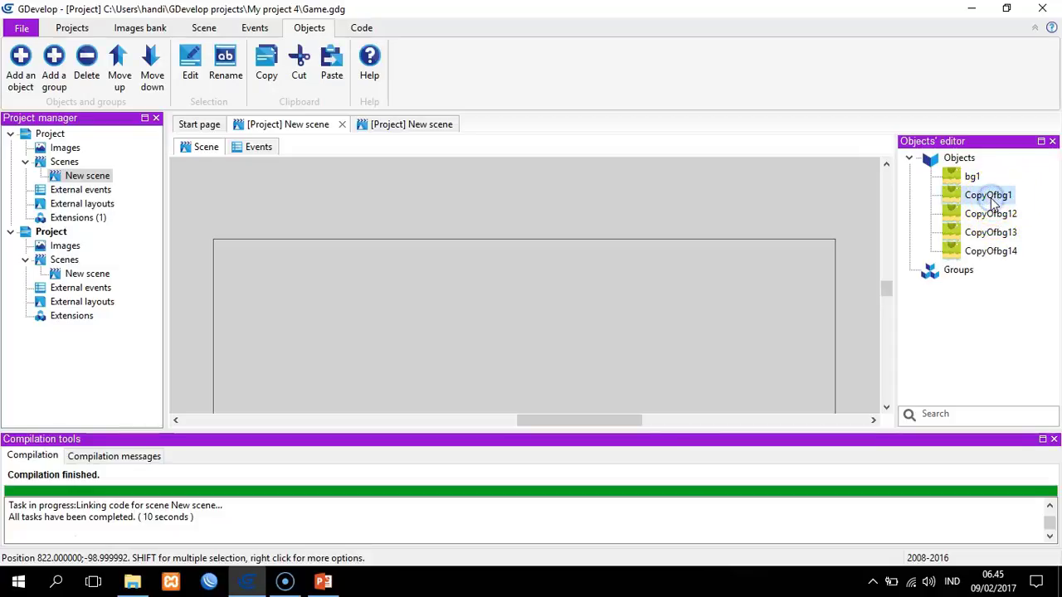
pyautogui.moveTo(993, 203); pyautogui.dragTo(959, 172)
pyautogui.rightClick(975, 196)
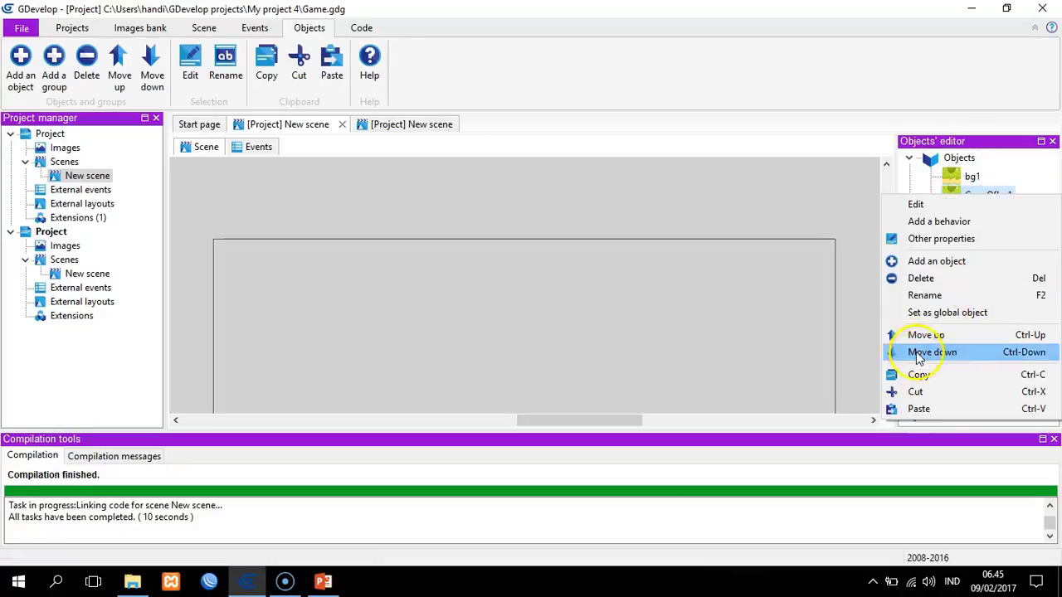
pyautogui.click(924, 294)
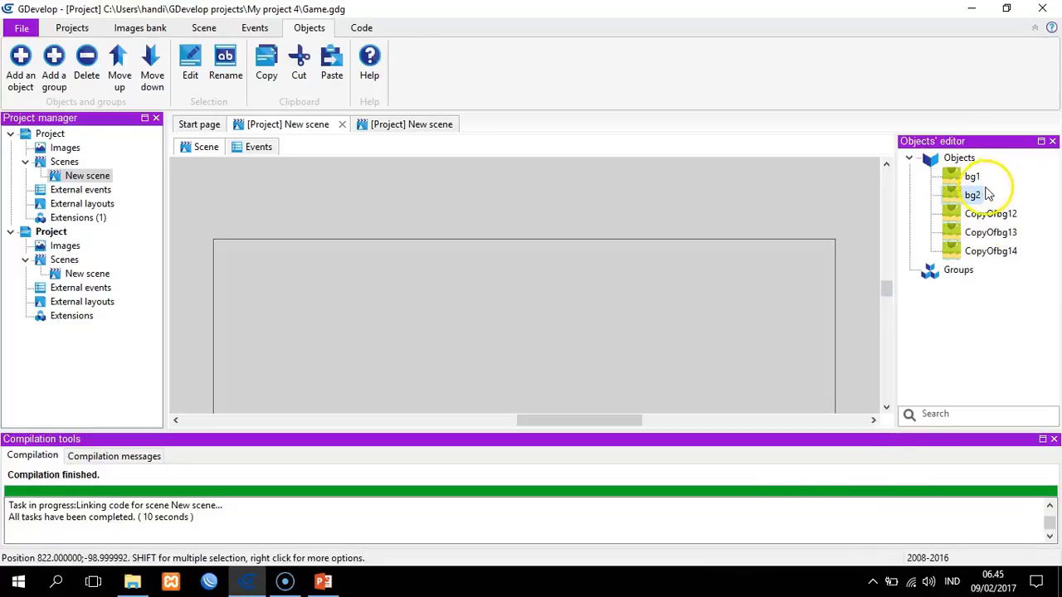
pyautogui.rightClick(969, 219)
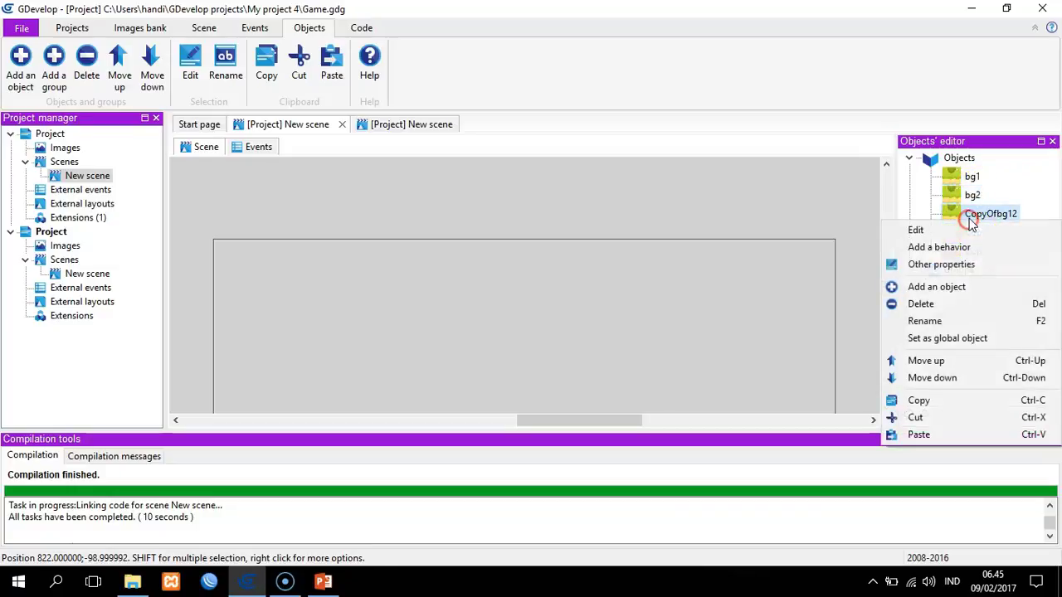
pyautogui.click(933, 323)
pyautogui.write('player')
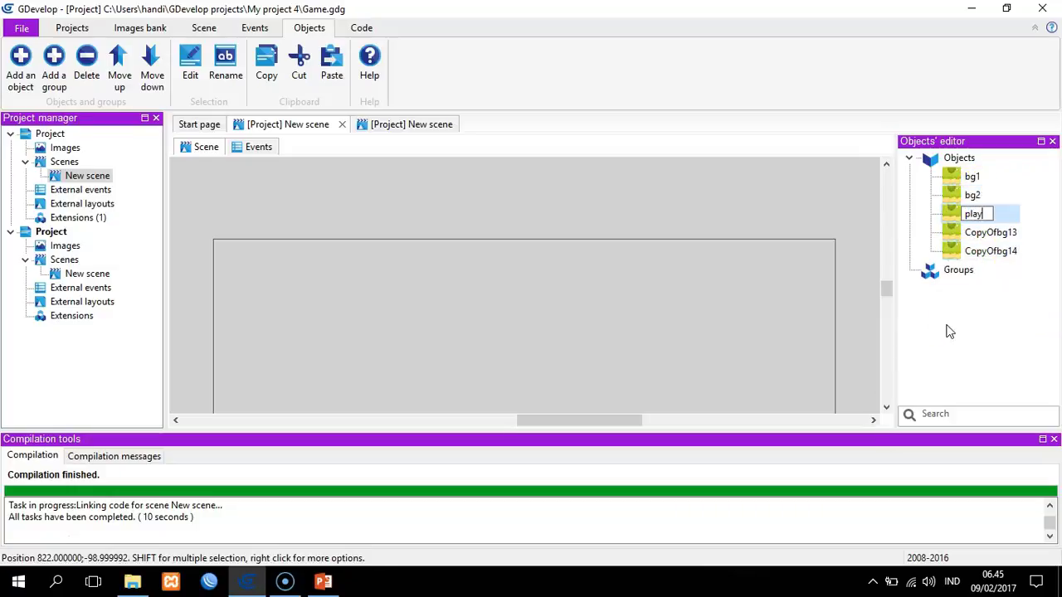
# Rename the remaining duplicates CopyOfbg13 and CopyOfbg14 as sampah and score.
pyautogui.click(985, 234)
pyautogui.rightClick(986, 234)
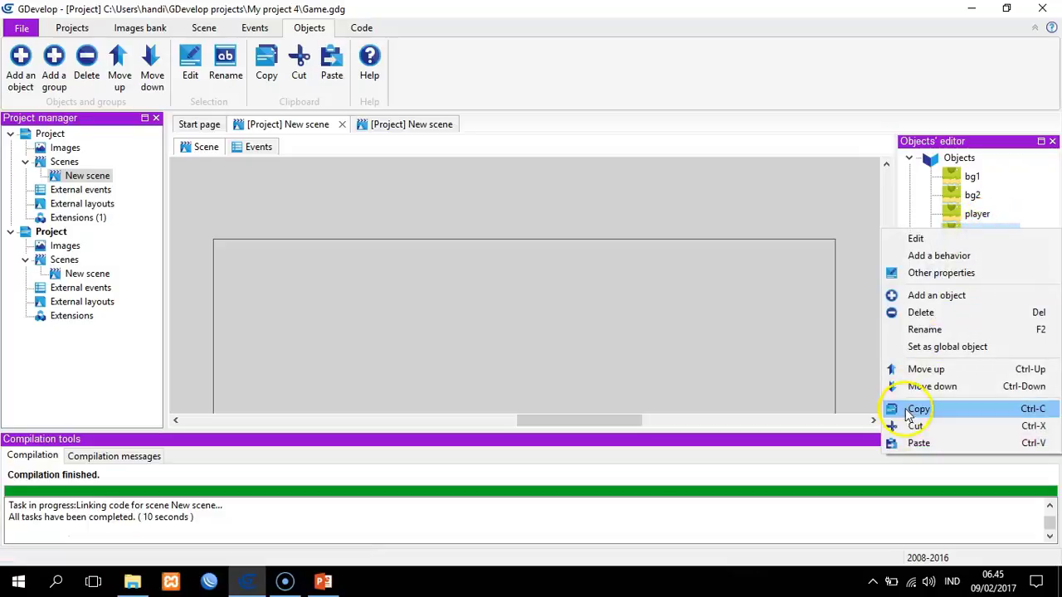
pyautogui.click(943, 328)
pyautogui.write('sam')
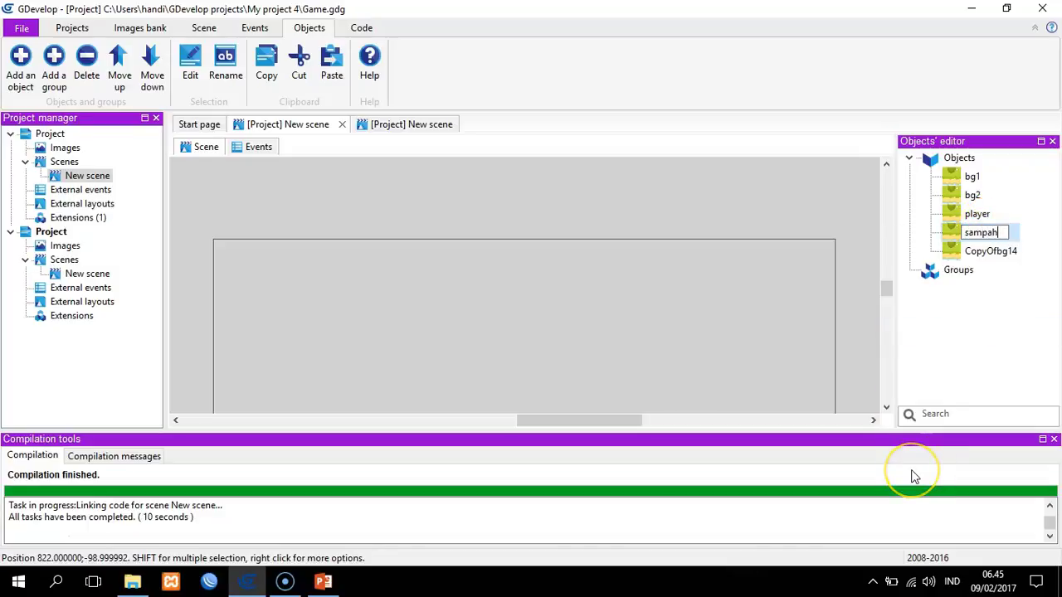
pyautogui.write('pah')
pyautogui.press('Return')
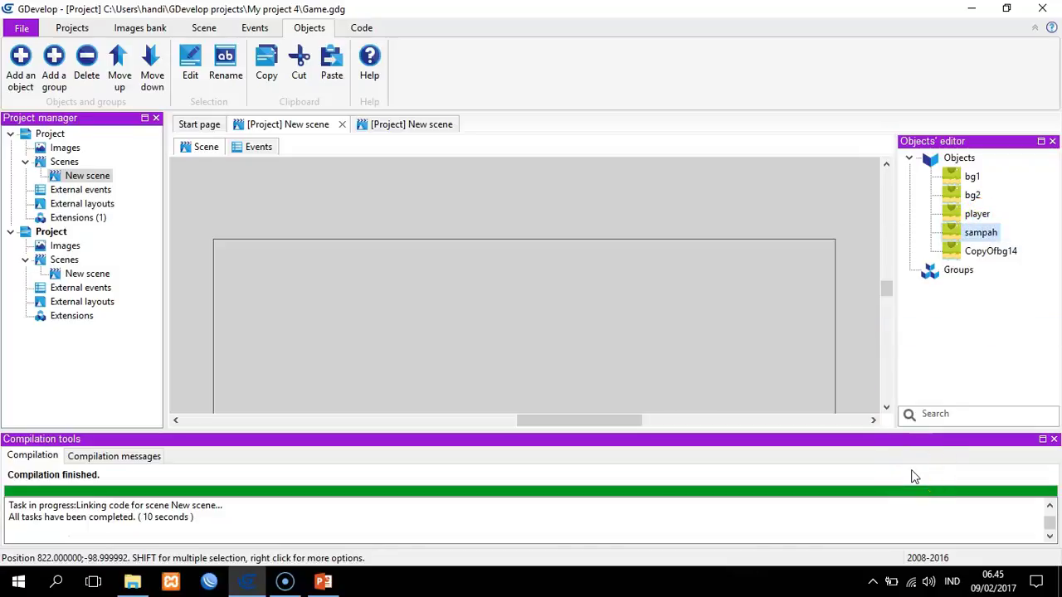
pyautogui.rightClick(983, 253)
pyautogui.click(910, 353)
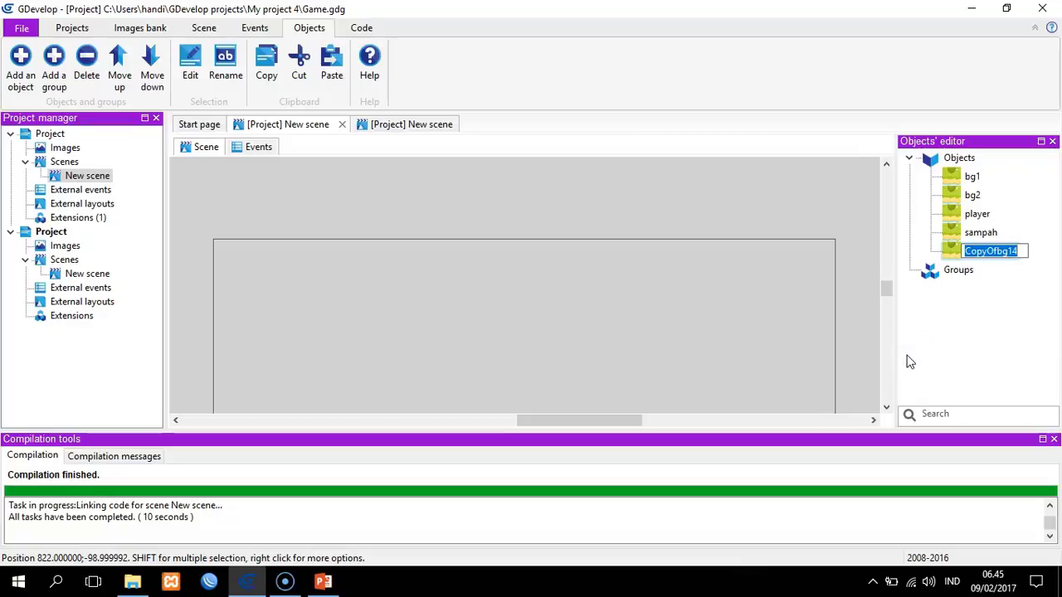
pyautogui.click(948, 325)
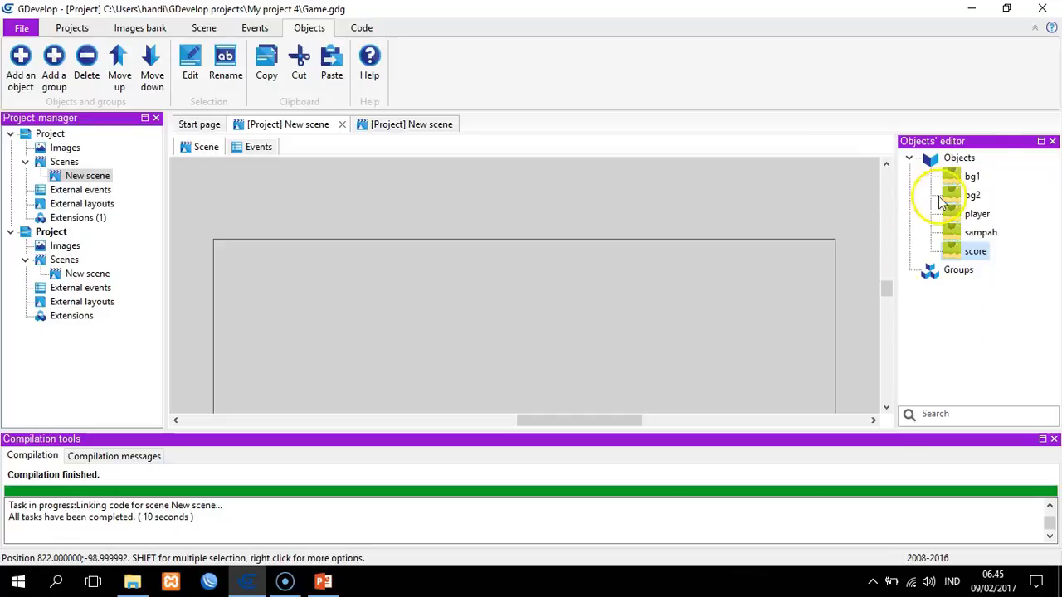
# Replace the image in bg2's Animation 0 with daratan_2.png and close the sprite editor.
pyautogui.doubleClick(967, 195)
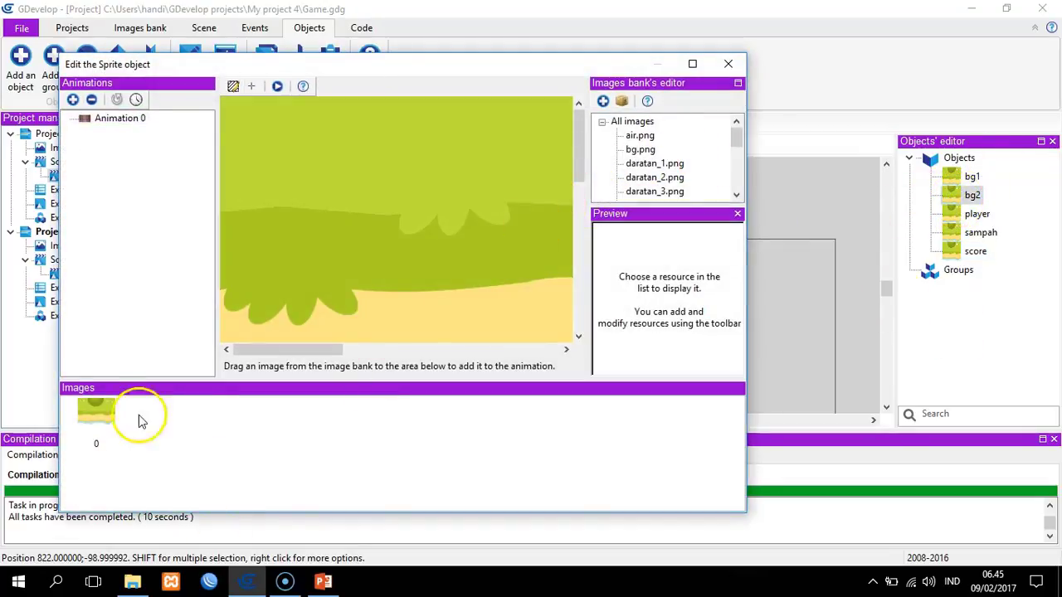
pyautogui.click(87, 412)
pyautogui.press('Delete')
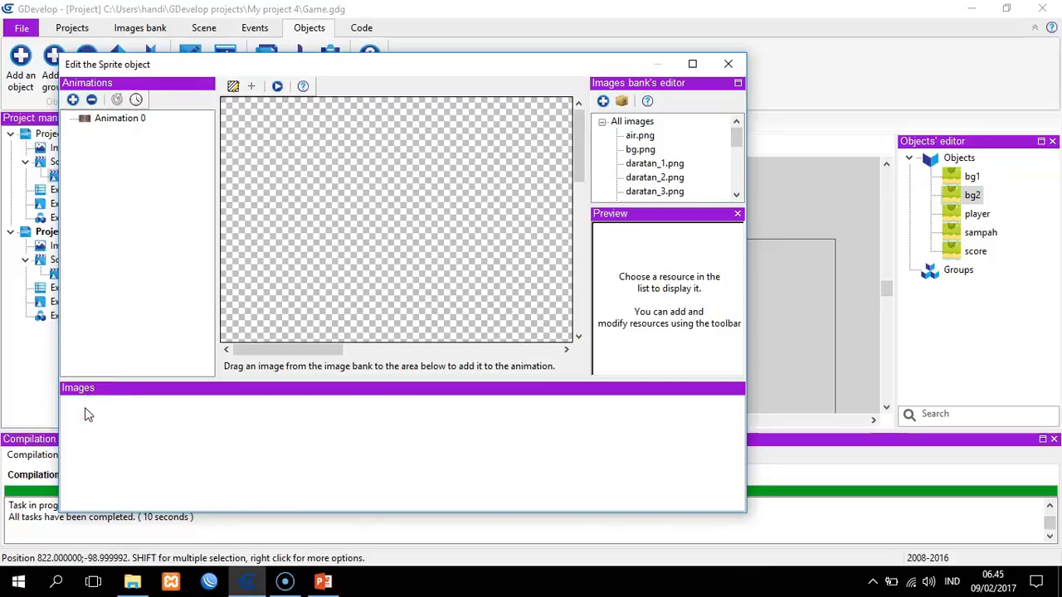
pyautogui.moveTo(641, 181); pyautogui.dragTo(53, 456)
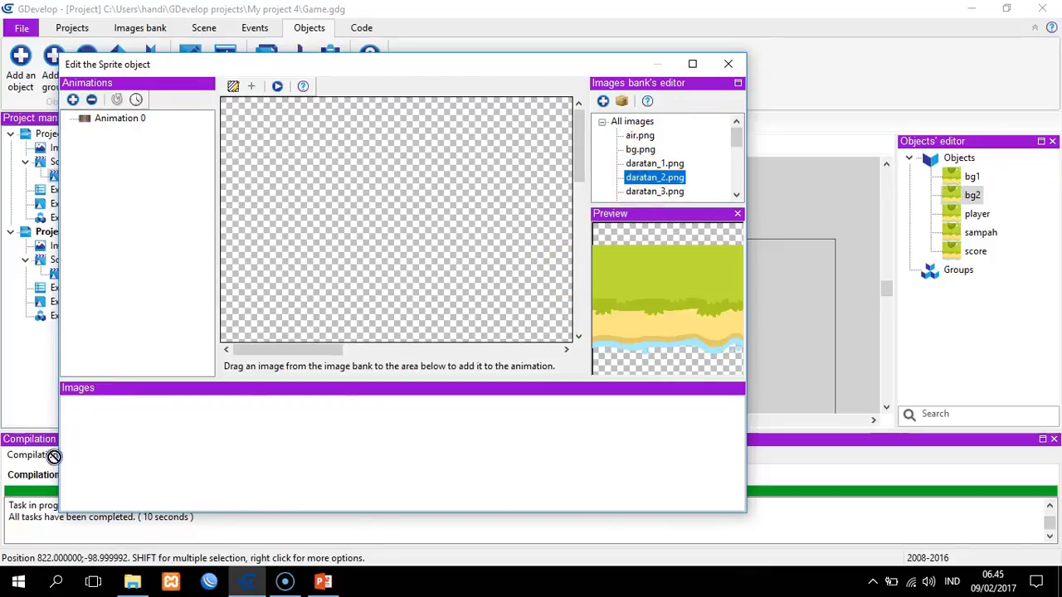
pyautogui.moveTo(116, 423); pyautogui.dragTo(116, 423)
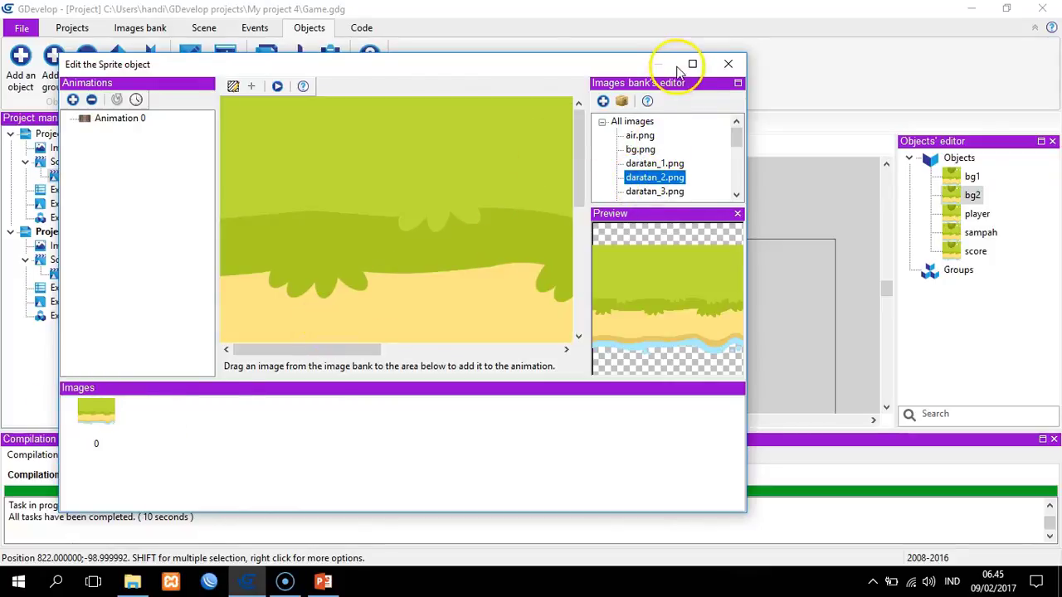
pyautogui.click(729, 65)
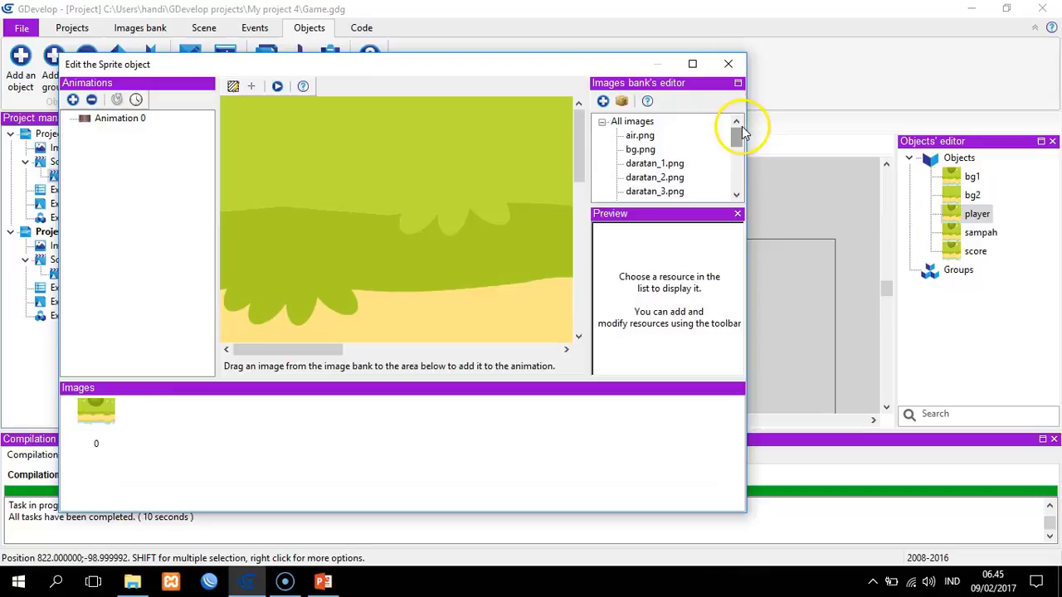
# Replace the image in the player object's Animation 0 with player_kuya.png and close the sprite editor.
pyautogui.moveTo(735, 131); pyautogui.dragTo(733, 148)
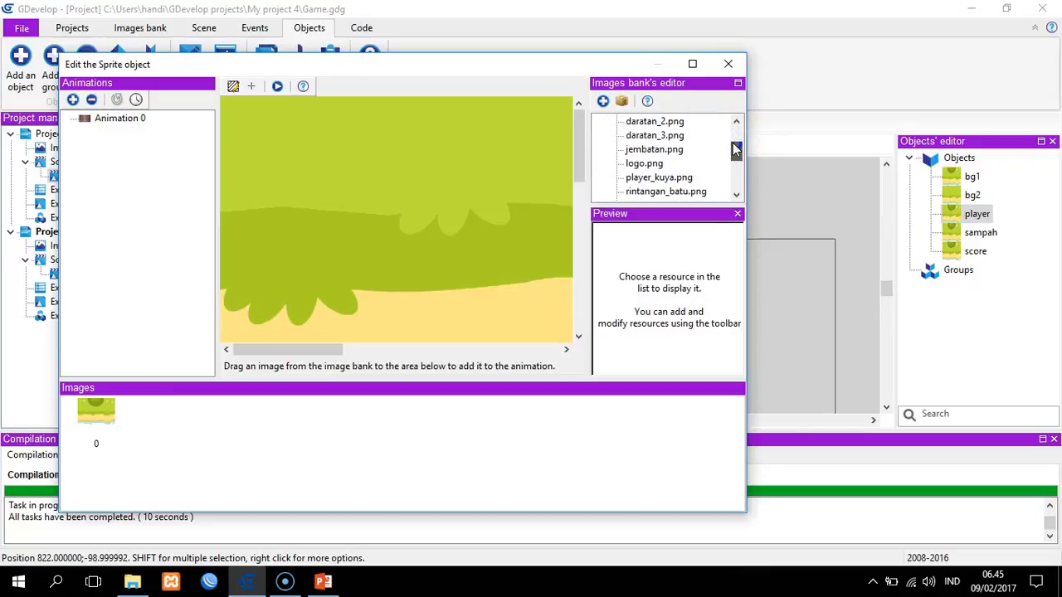
pyautogui.moveTo(734, 147); pyautogui.dragTo(735, 151)
pyautogui.click(652, 163)
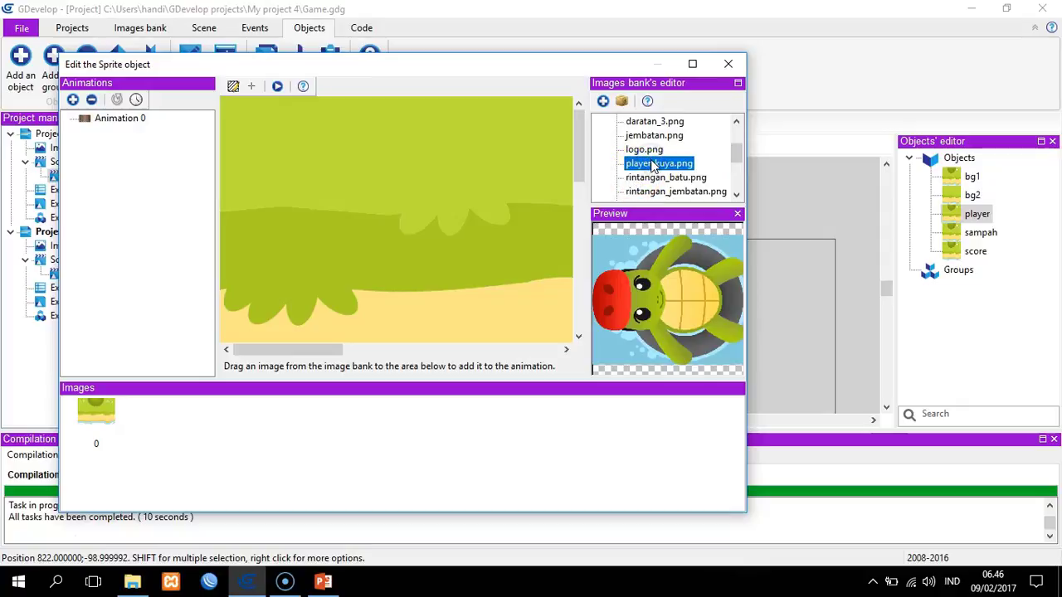
pyautogui.moveTo(652, 163); pyautogui.dragTo(130, 421)
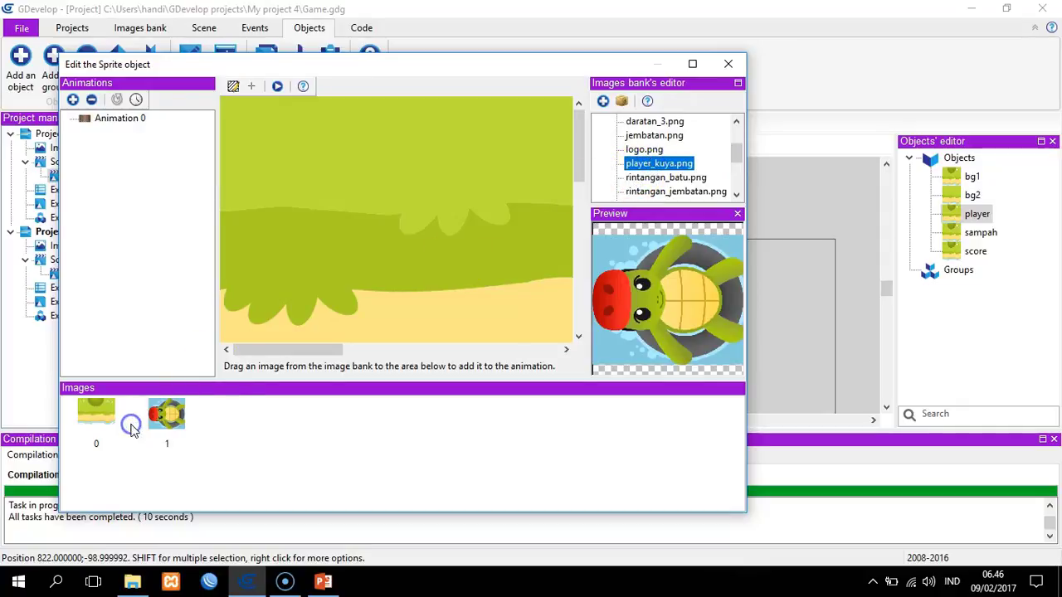
pyautogui.click(95, 415)
pyautogui.press('Delete')
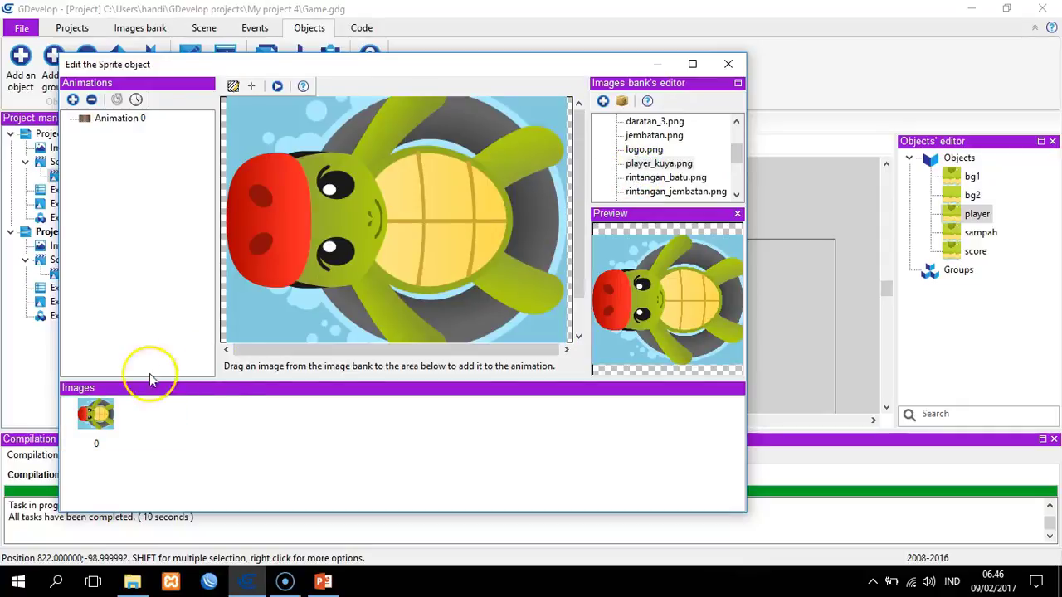
pyautogui.click(738, 65)
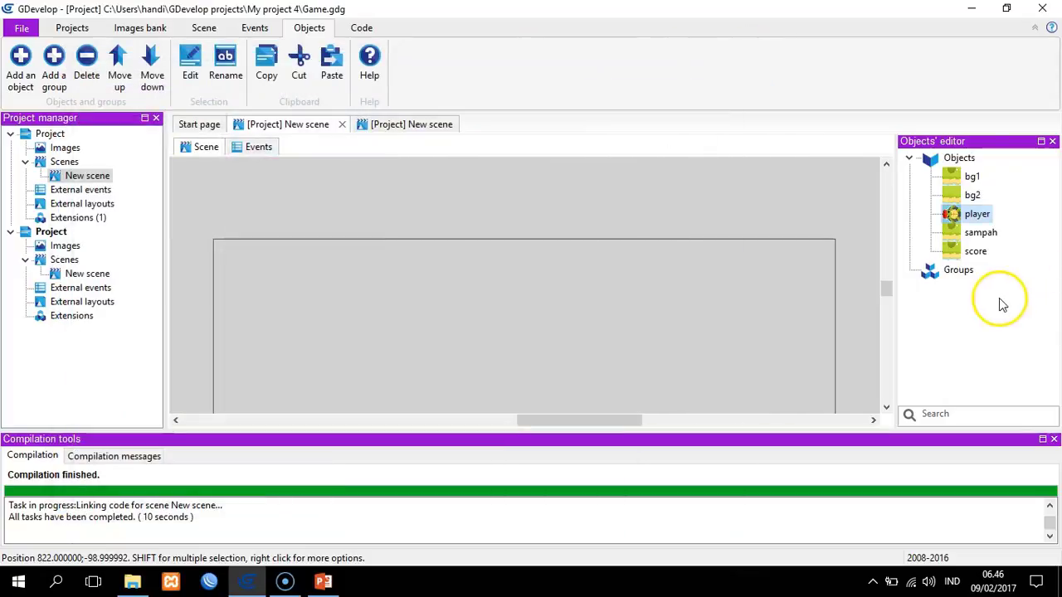
# Replace the image in the sampah object's Animation 0 with sampah_apel_vsmall.png and close the sprite editor.
pyautogui.doubleClick(970, 232)
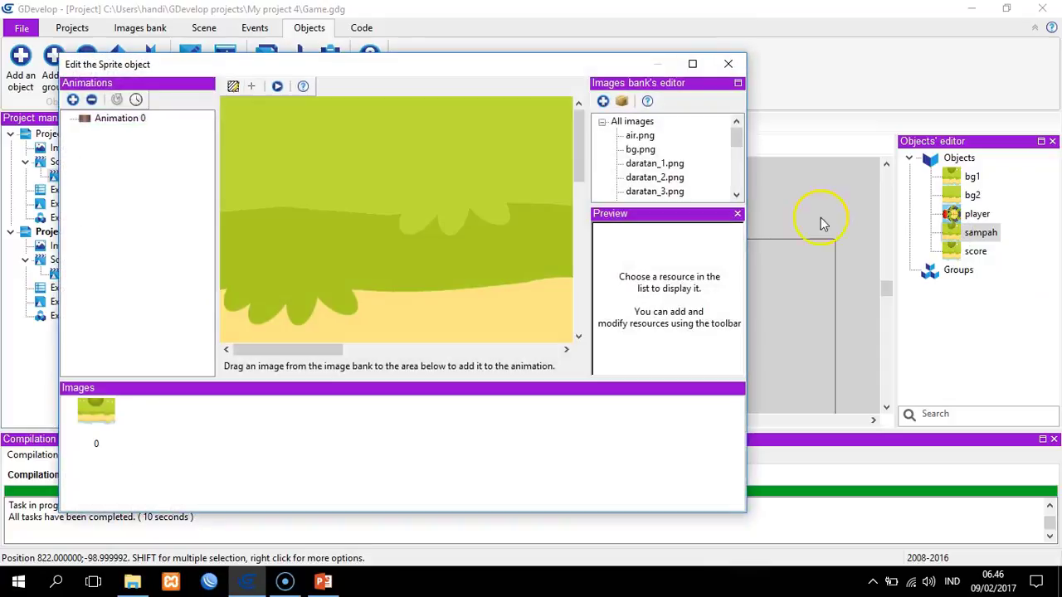
pyautogui.moveTo(743, 145); pyautogui.dragTo(734, 169)
pyautogui.click(686, 192)
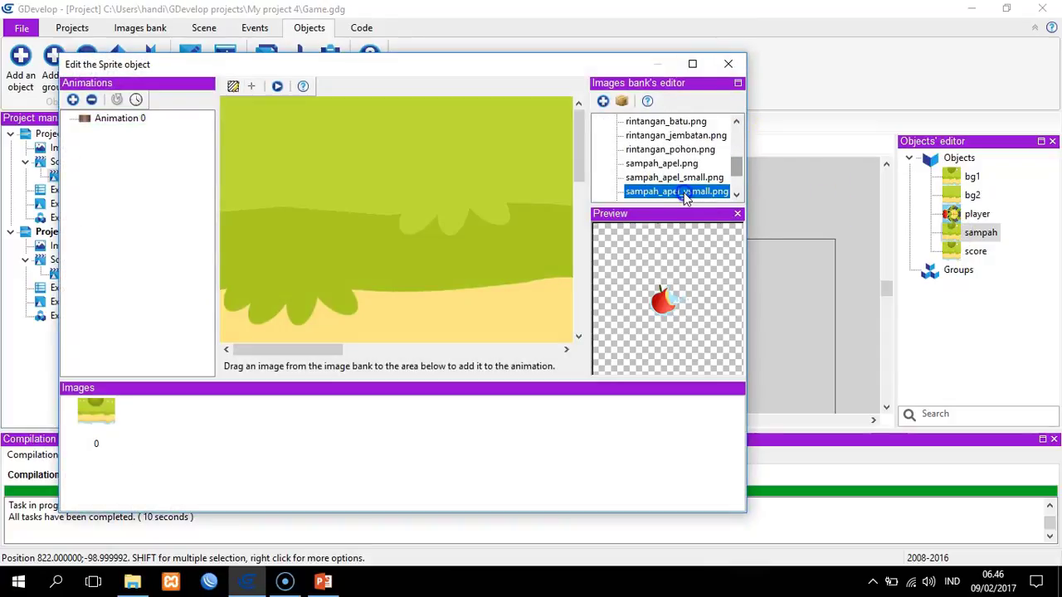
pyautogui.moveTo(685, 194); pyautogui.dragTo(559, 265)
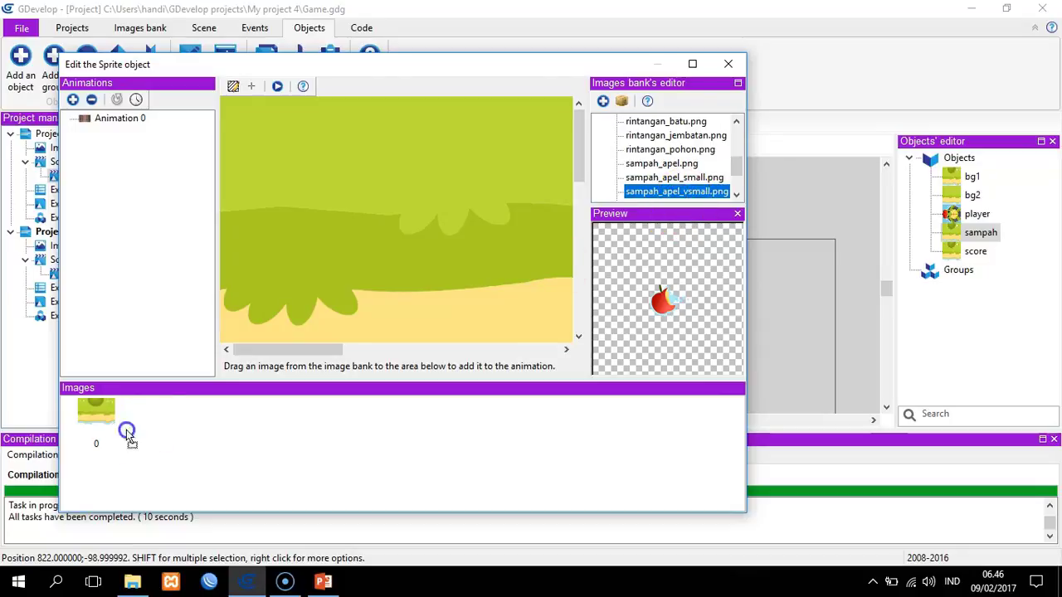
pyautogui.moveTo(156, 409); pyautogui.dragTo(158, 409)
pyautogui.click(92, 406)
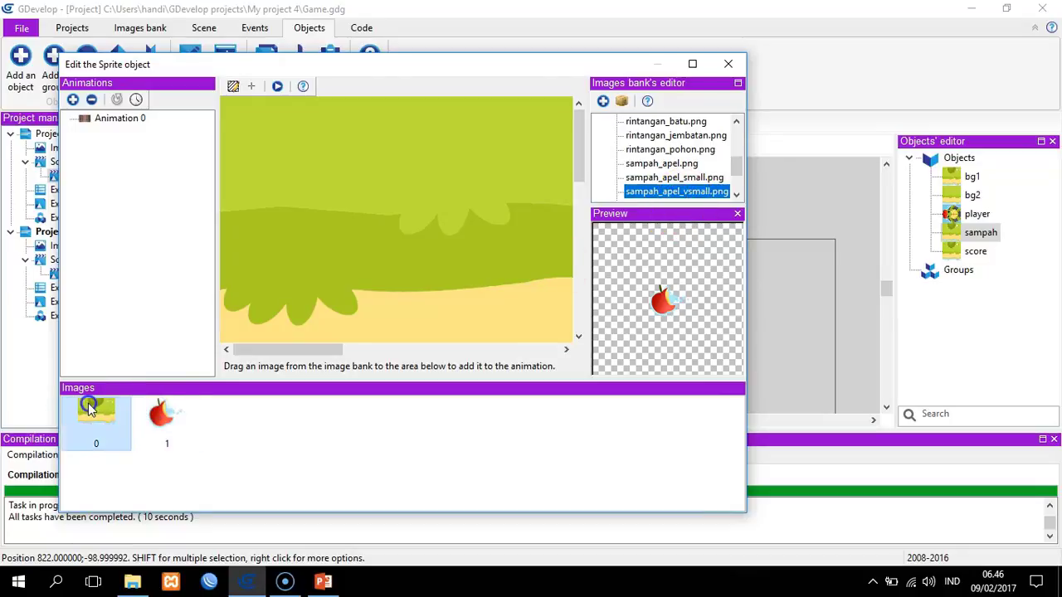
pyautogui.press('Delete')
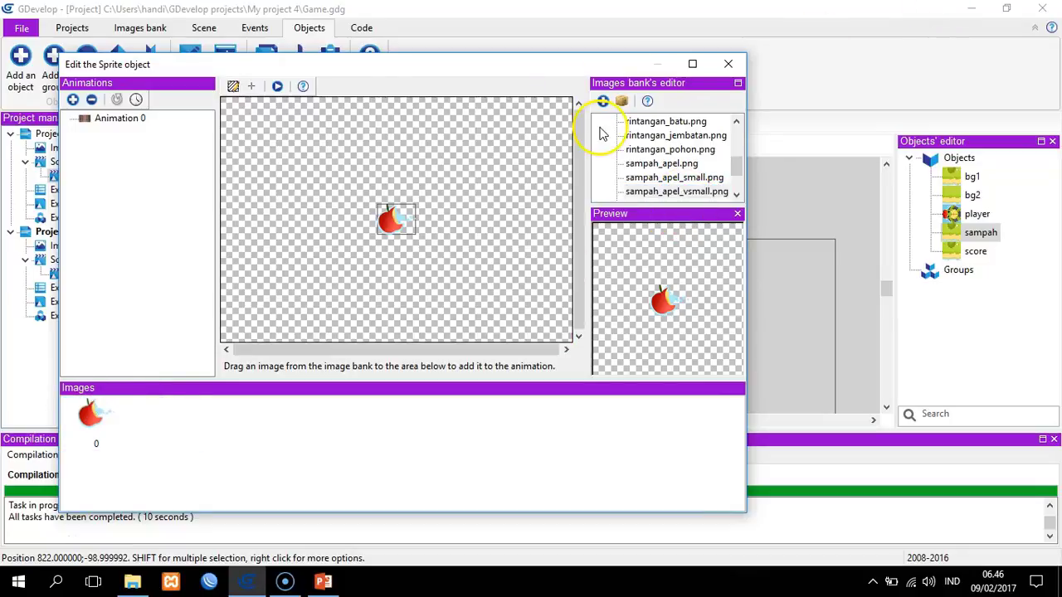
pyautogui.click(727, 64)
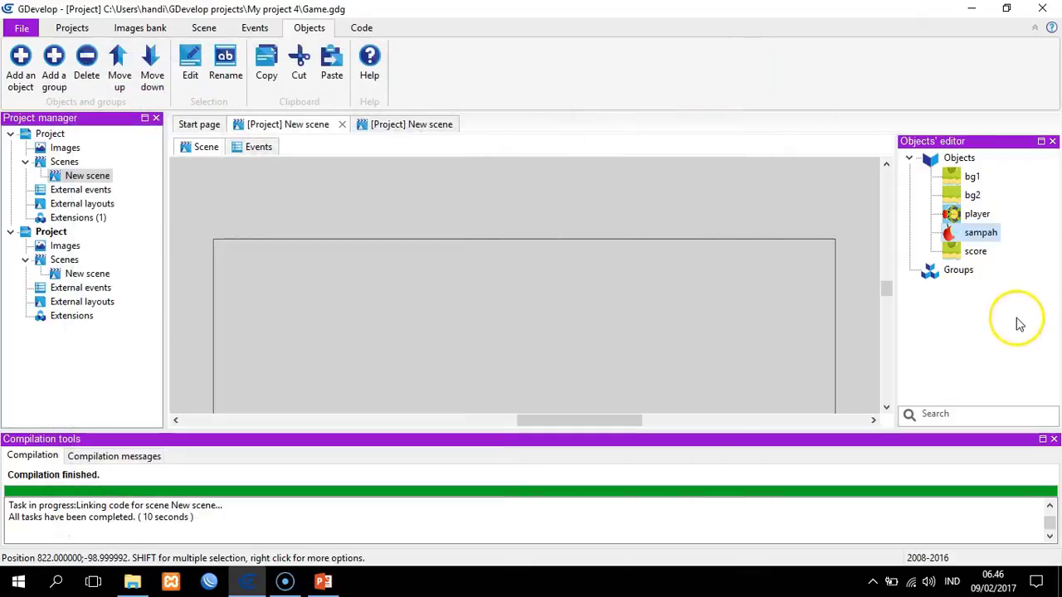
# Rename the score object as air and replace its Animation 0 image with air.png.
pyautogui.rightClick(977, 251)
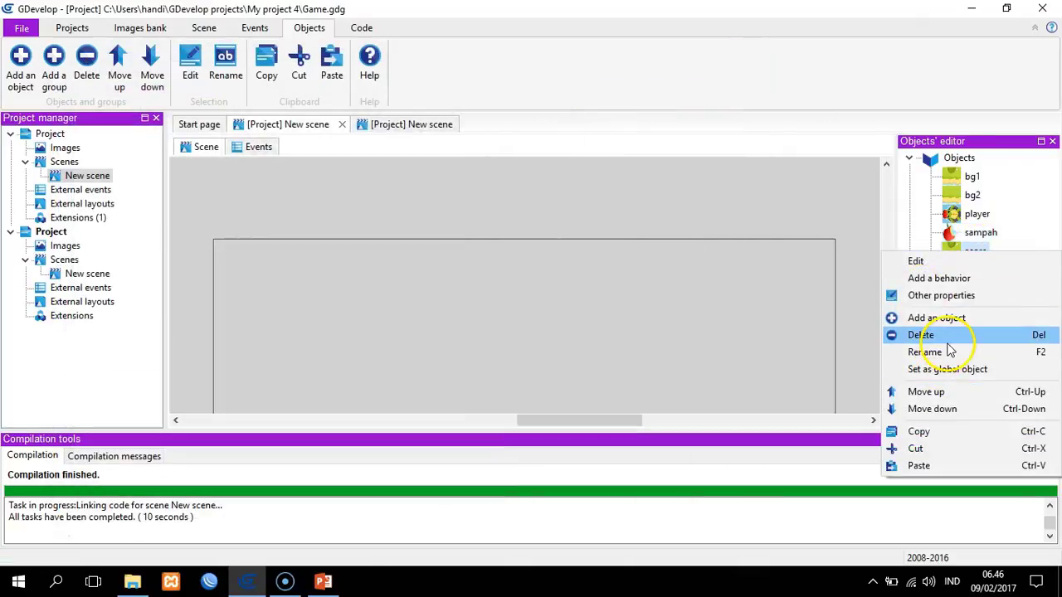
pyautogui.click(942, 354)
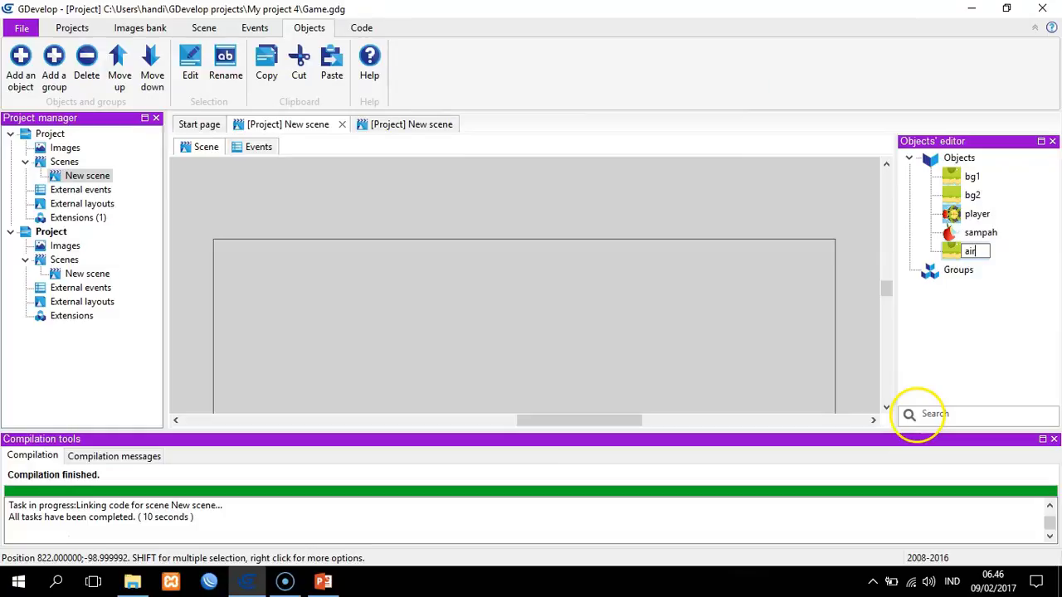
pyautogui.rightClick(967, 252)
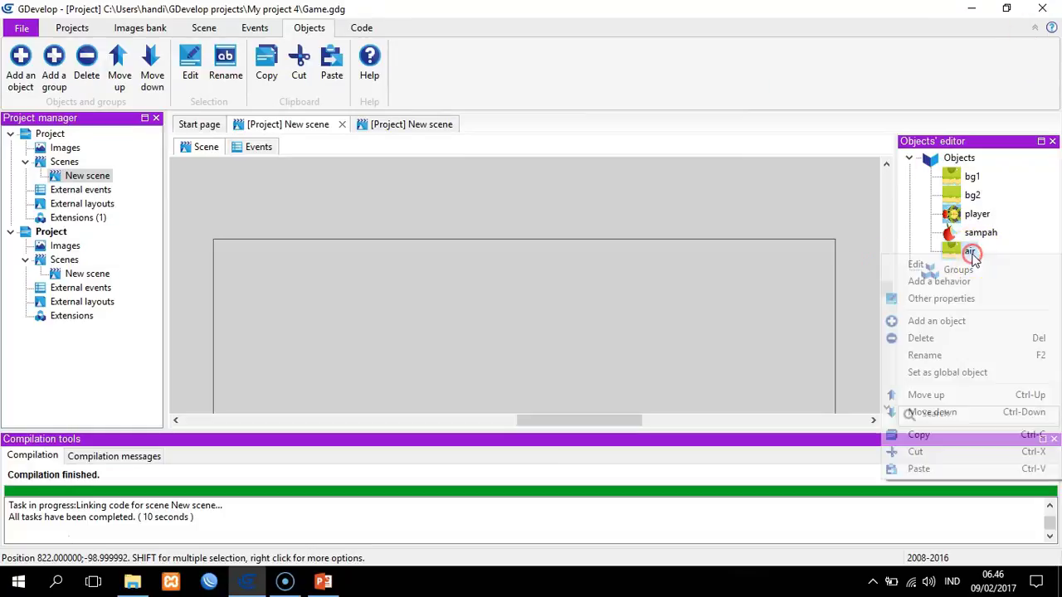
pyautogui.click(954, 264)
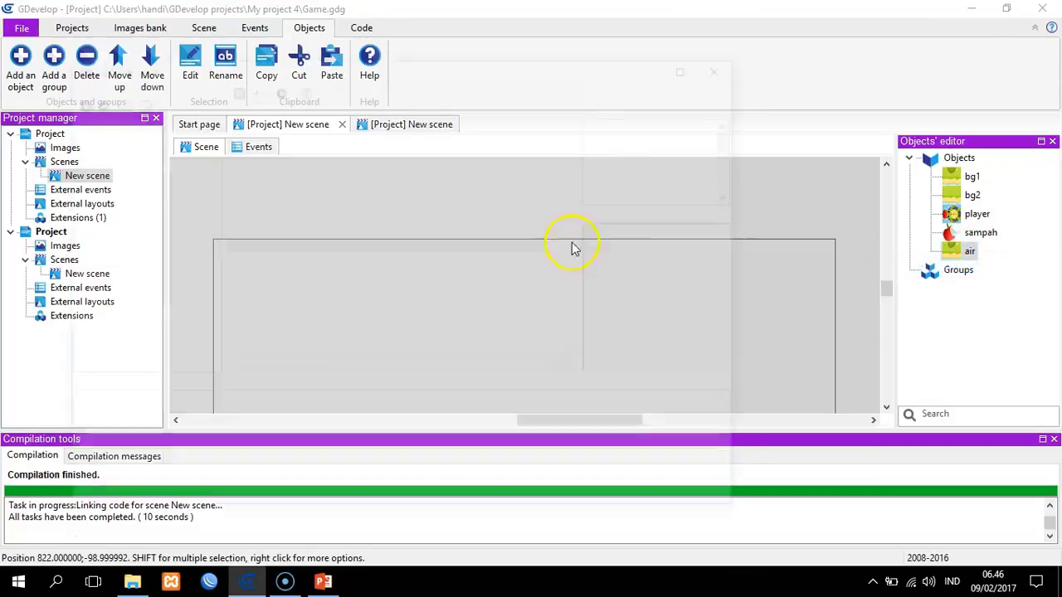
pyautogui.click(102, 408)
pyautogui.press('Delete')
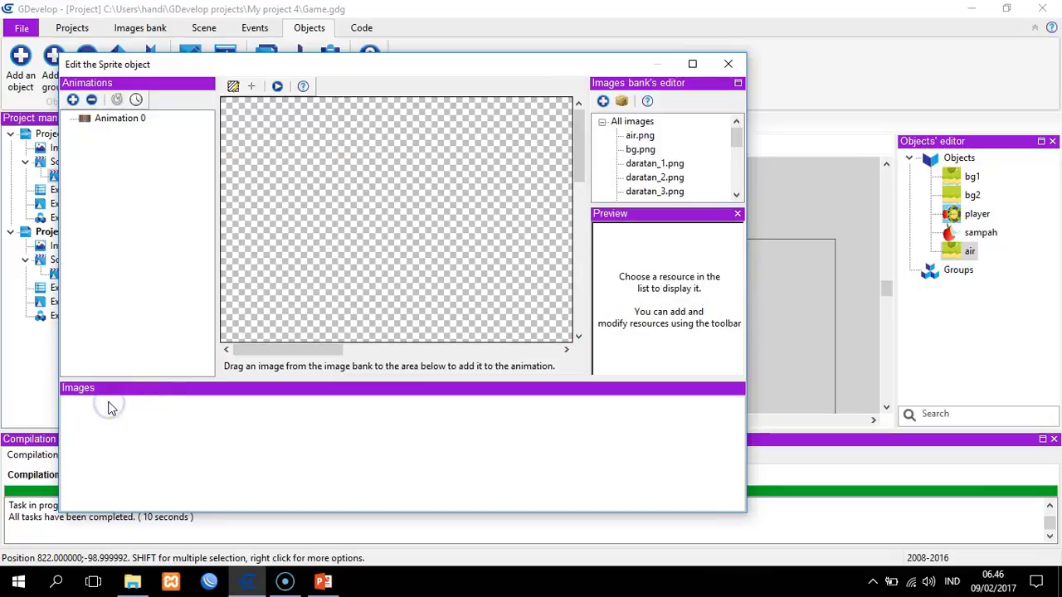
pyautogui.moveTo(639, 135); pyautogui.dragTo(87, 454)
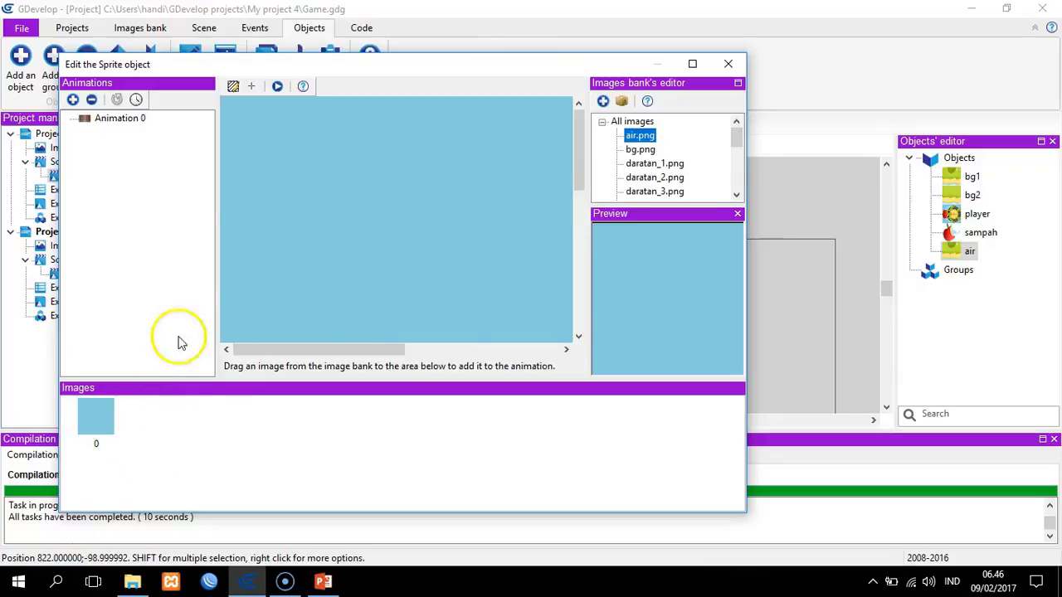
pyautogui.click(727, 64)
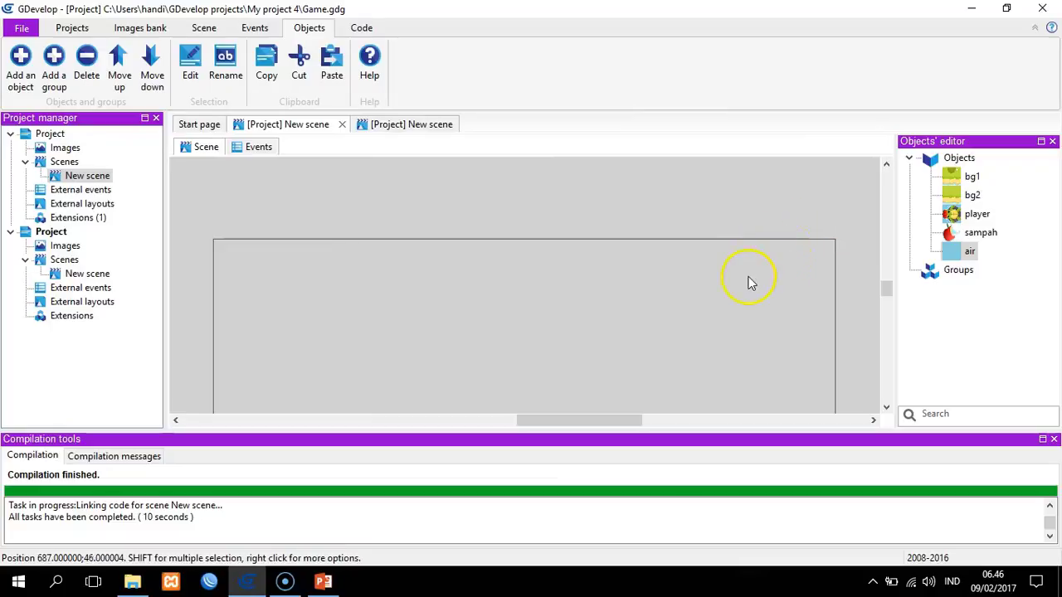
pyautogui.scroll(-2, 747, 279)
pyautogui.scroll(2, 749, 283)
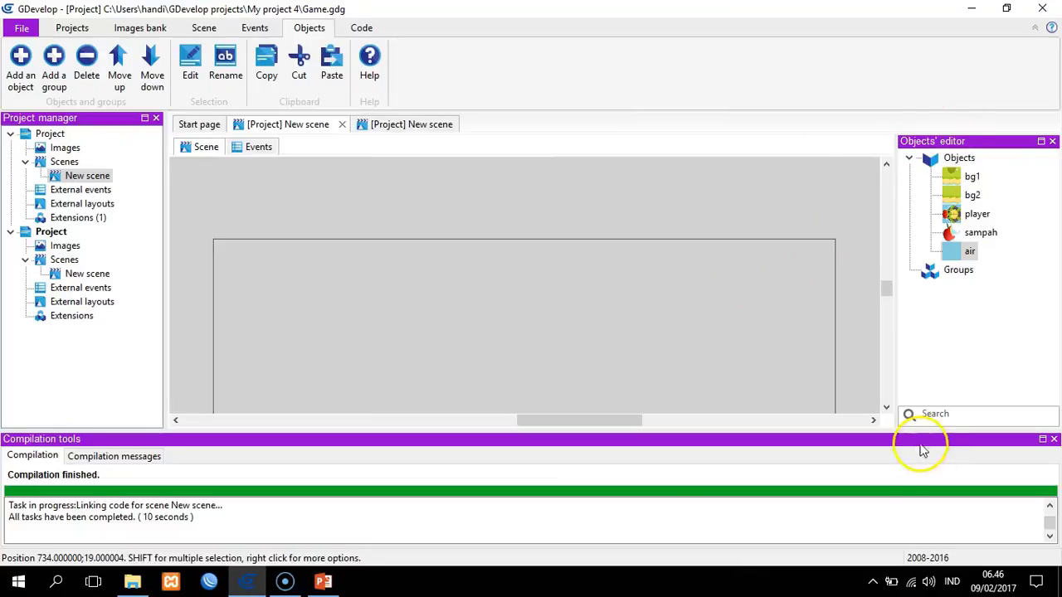
pyautogui.scroll(-2, 725, 264)
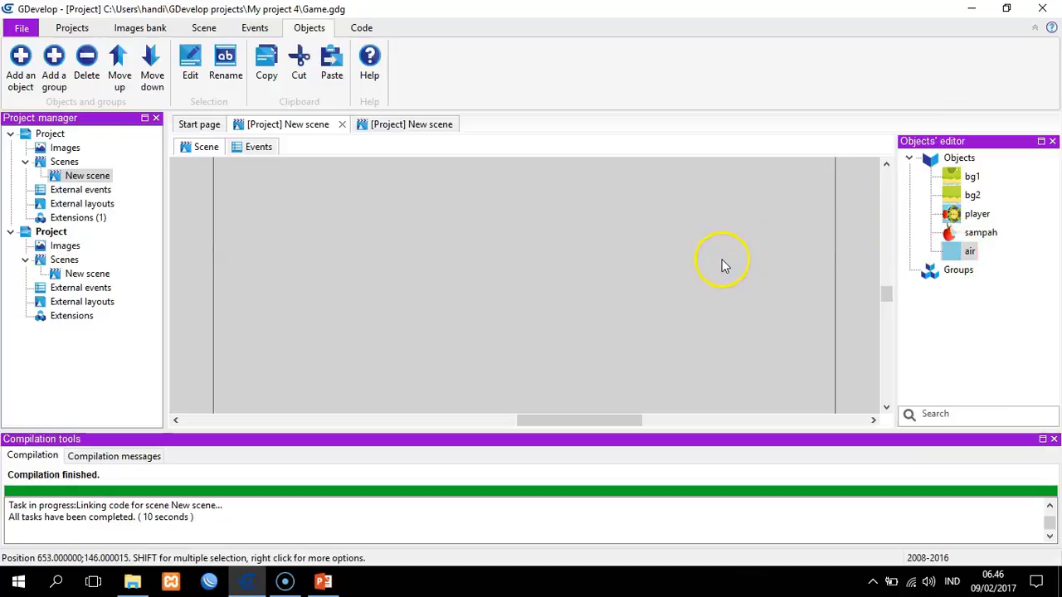
pyautogui.scroll(2, 771, 236)
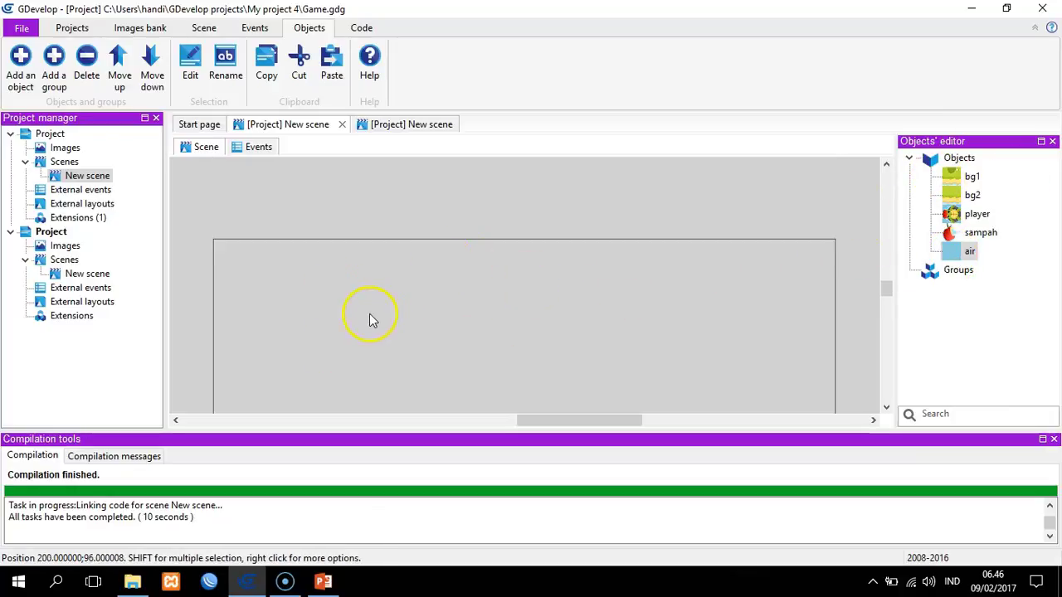
pyautogui.click(972, 177)
pyautogui.click(378, 326)
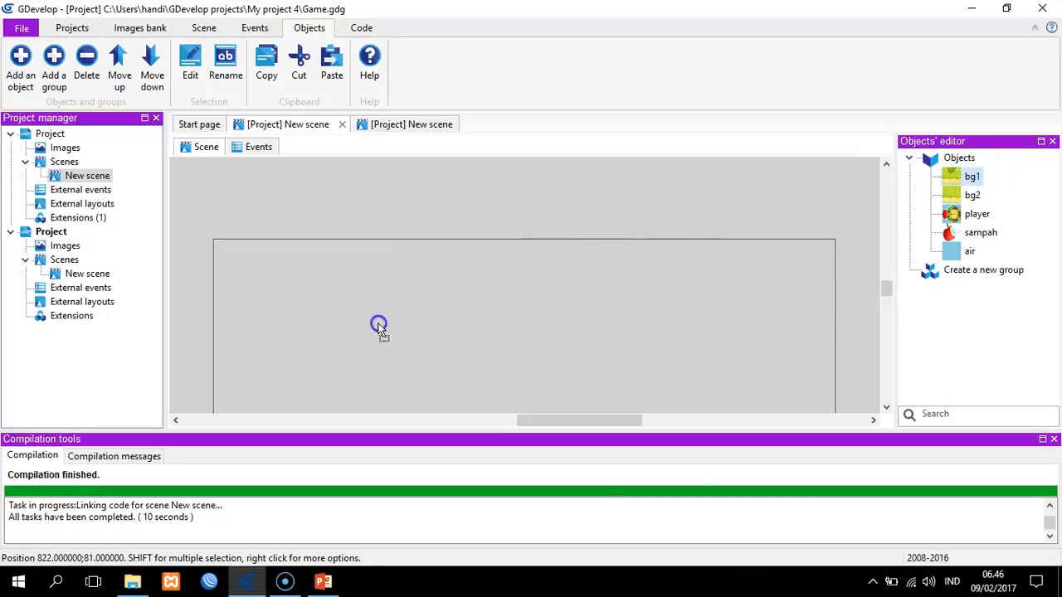
pyautogui.click(823, 170)
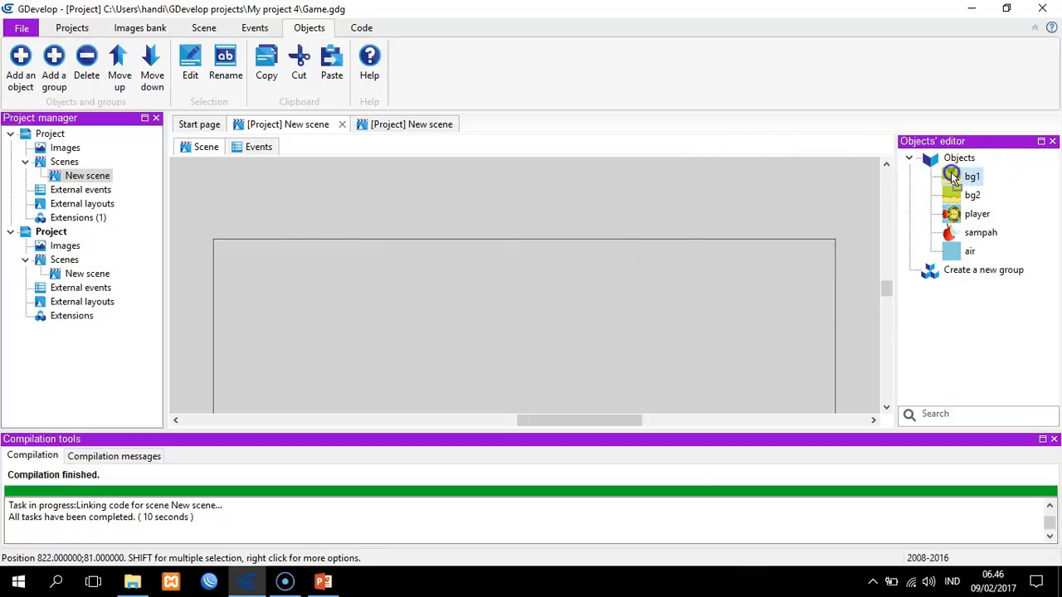
pyautogui.scroll(-3, 401, 263)
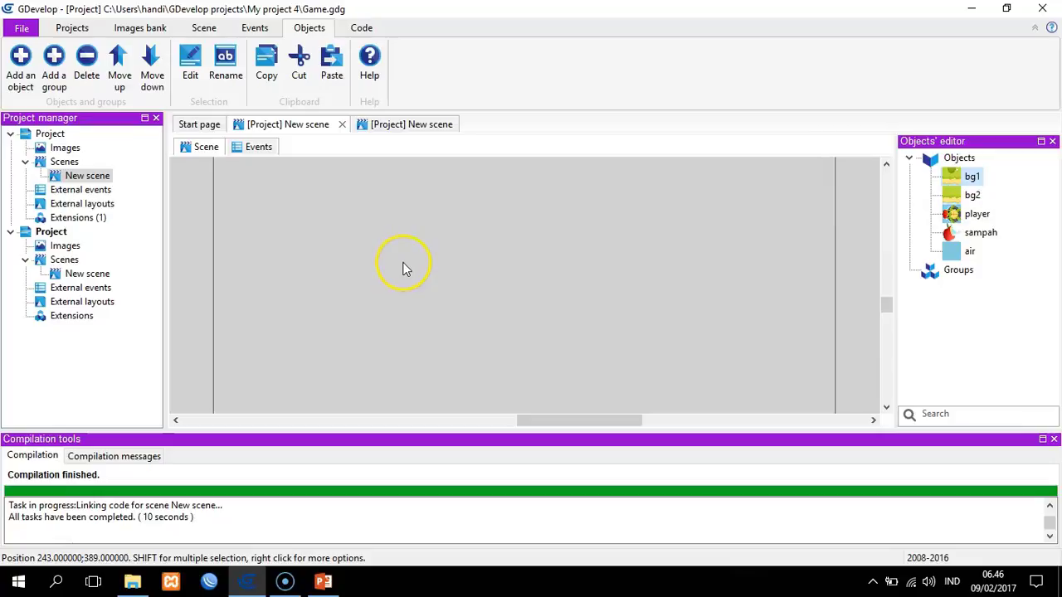
pyautogui.scroll(3, 453, 278)
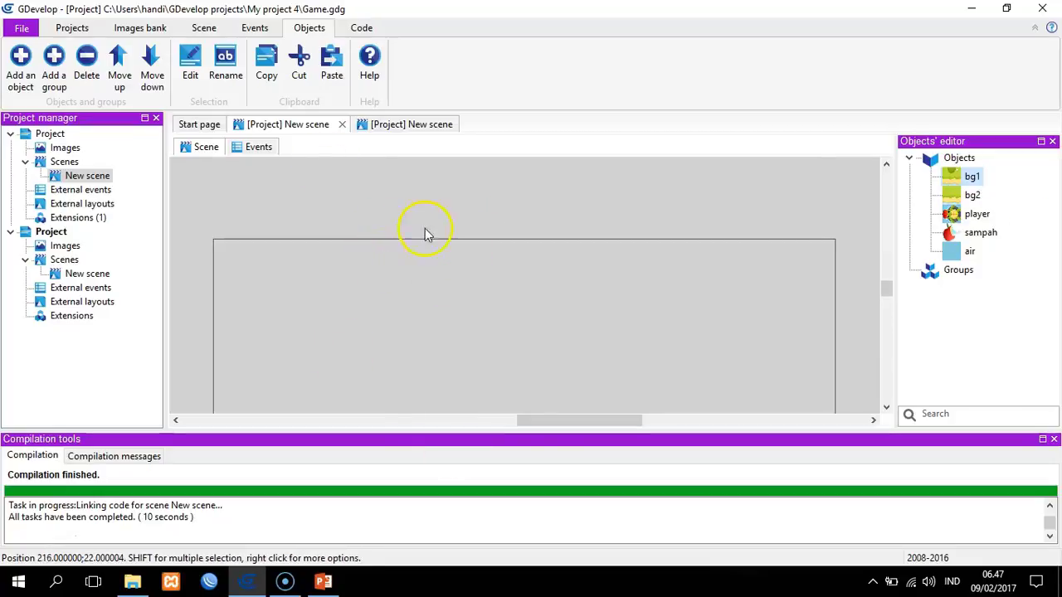
pyautogui.scroll(-3, 498, 231)
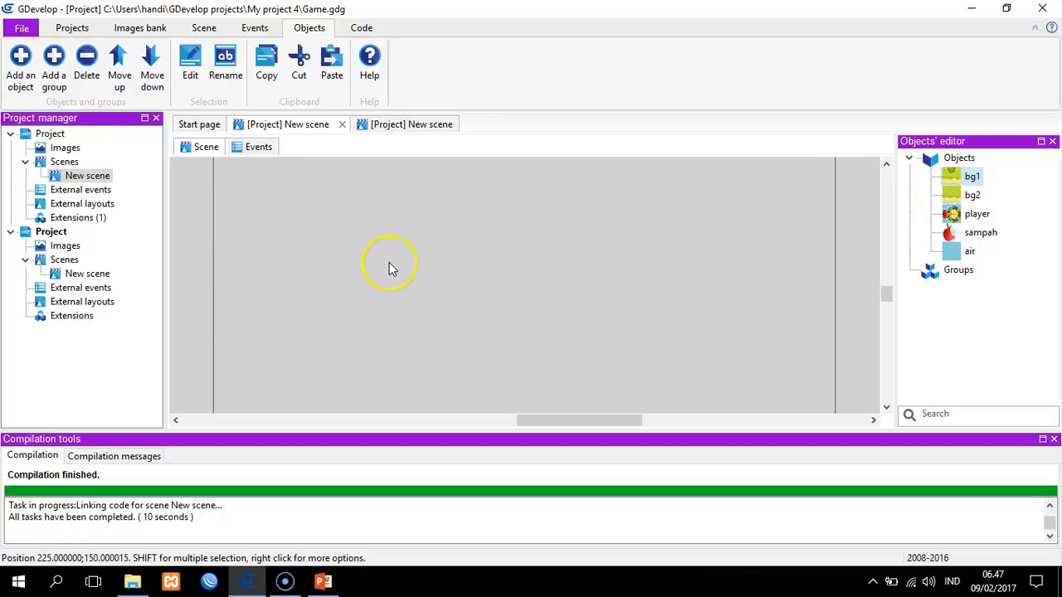
pyautogui.scroll(3, 407, 262)
pyautogui.click(256, 29)
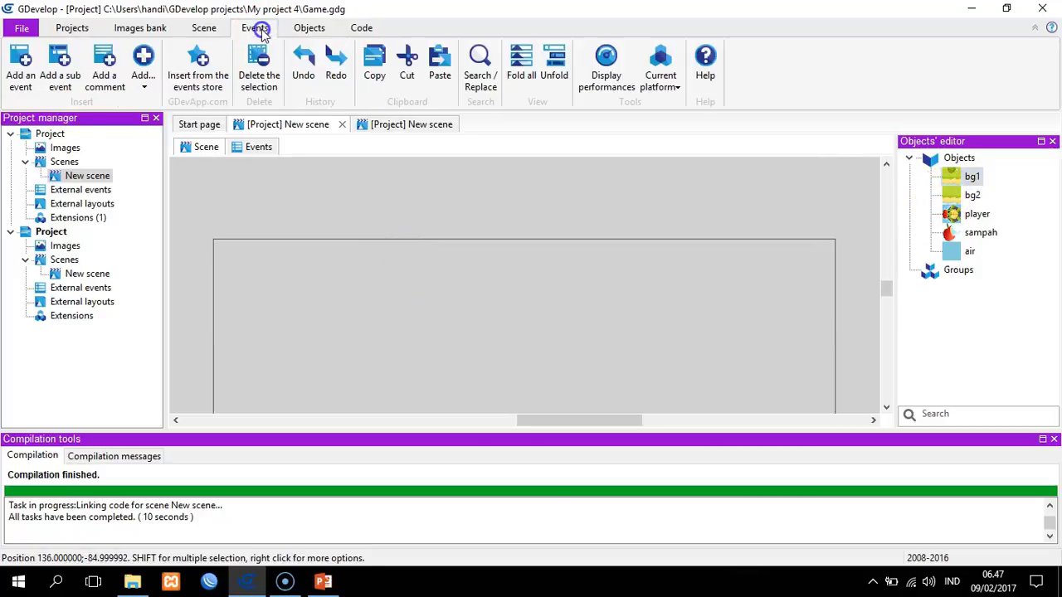
pyautogui.click(72, 27)
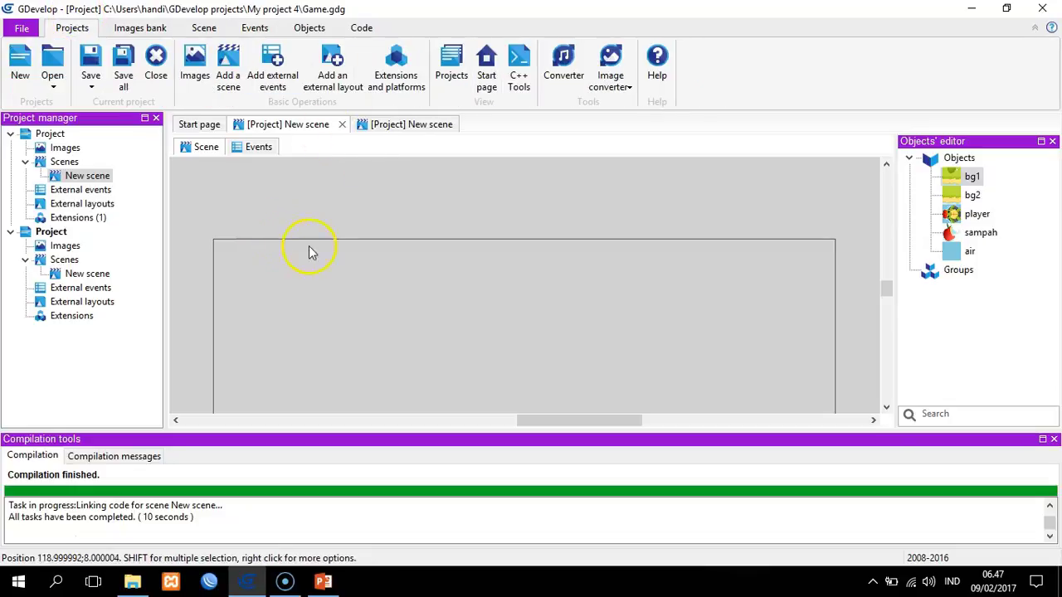
# Turn on the grid display in the scene layout.
pyautogui.click(209, 150)
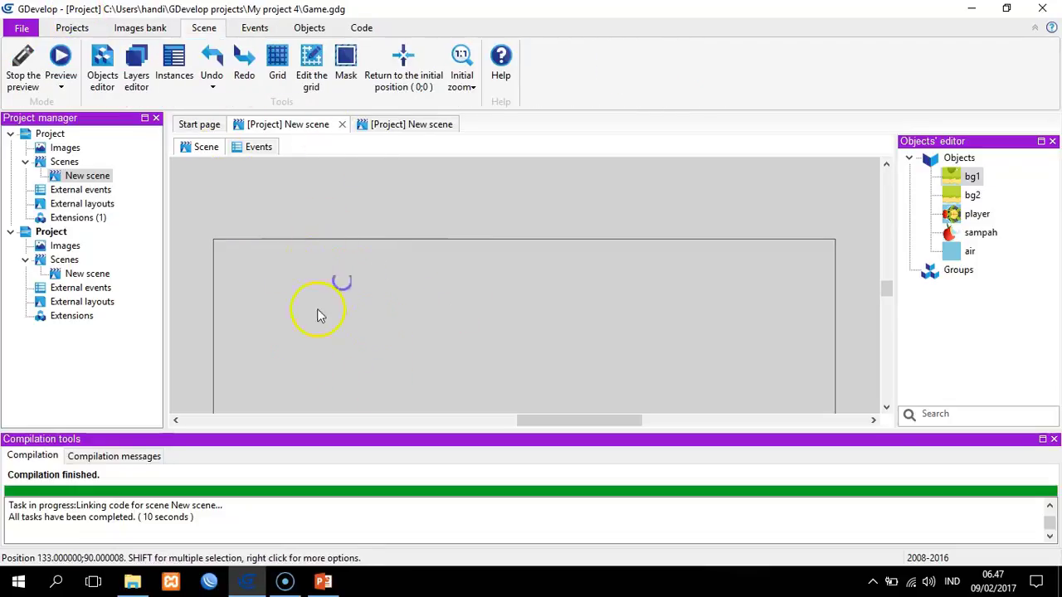
pyautogui.click(282, 68)
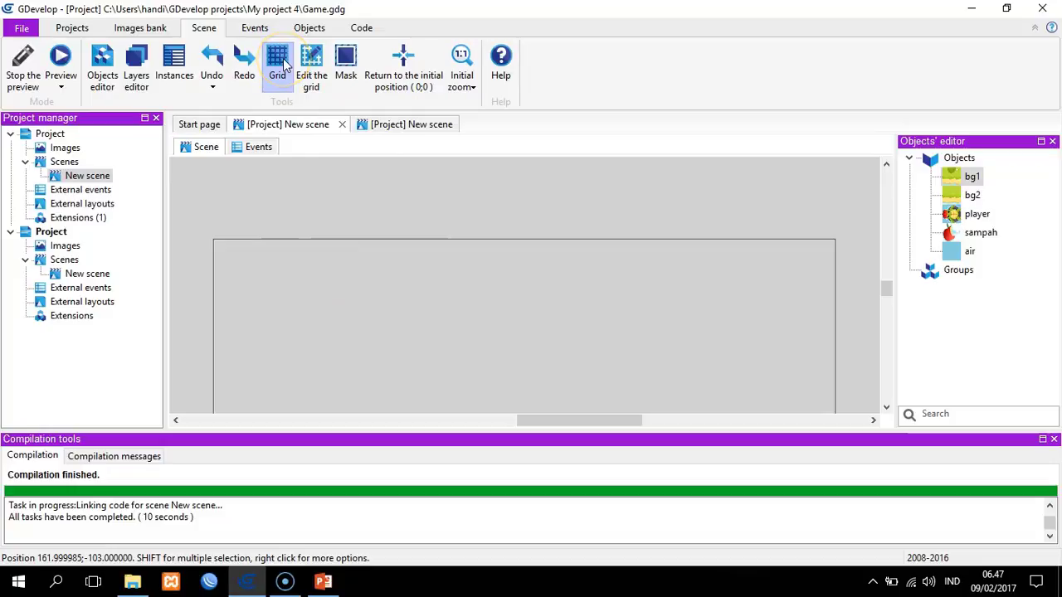
pyautogui.click(283, 68)
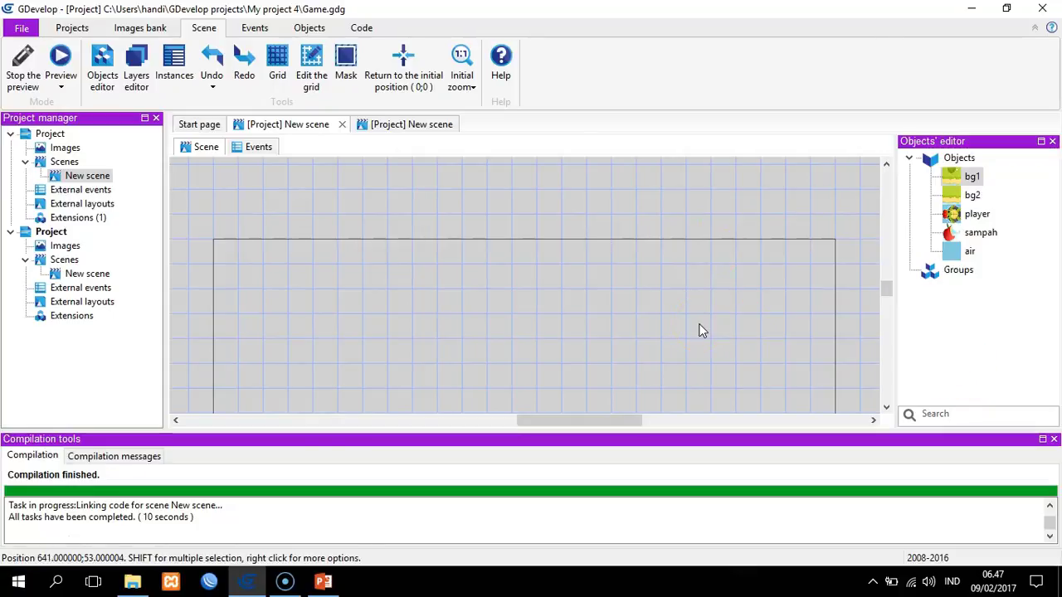
# Place an instance of bg1 in the scene and move it over the frame's upper-left corner, to about X -64, Y -32.
pyautogui.click(971, 176)
pyautogui.moveTo(965, 178); pyautogui.dragTo(257, 318)
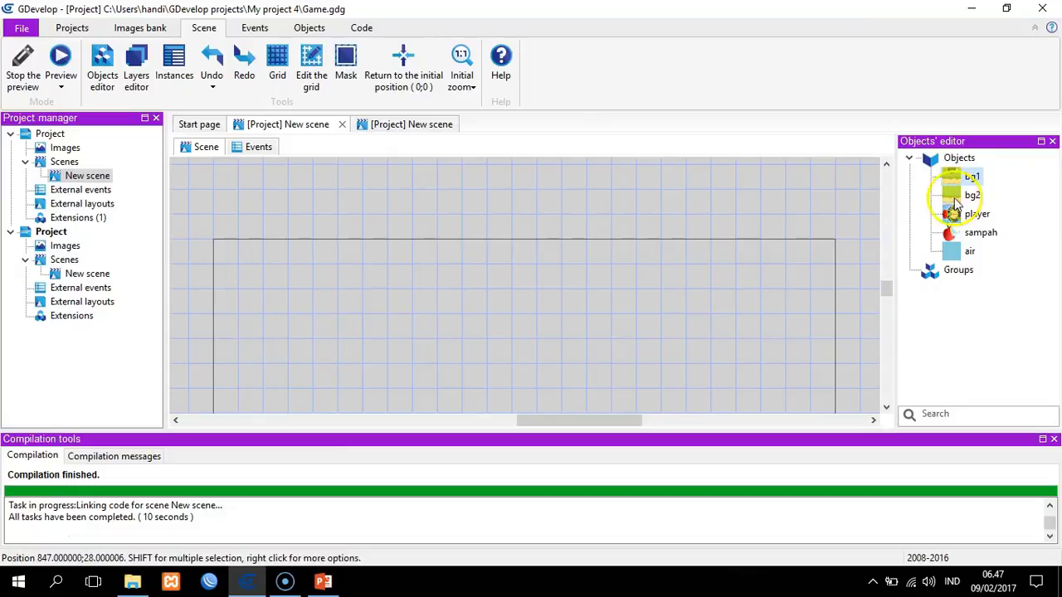
pyautogui.moveTo(962, 177); pyautogui.dragTo(441, 260)
pyautogui.moveTo(220, 298); pyautogui.dragTo(225, 285)
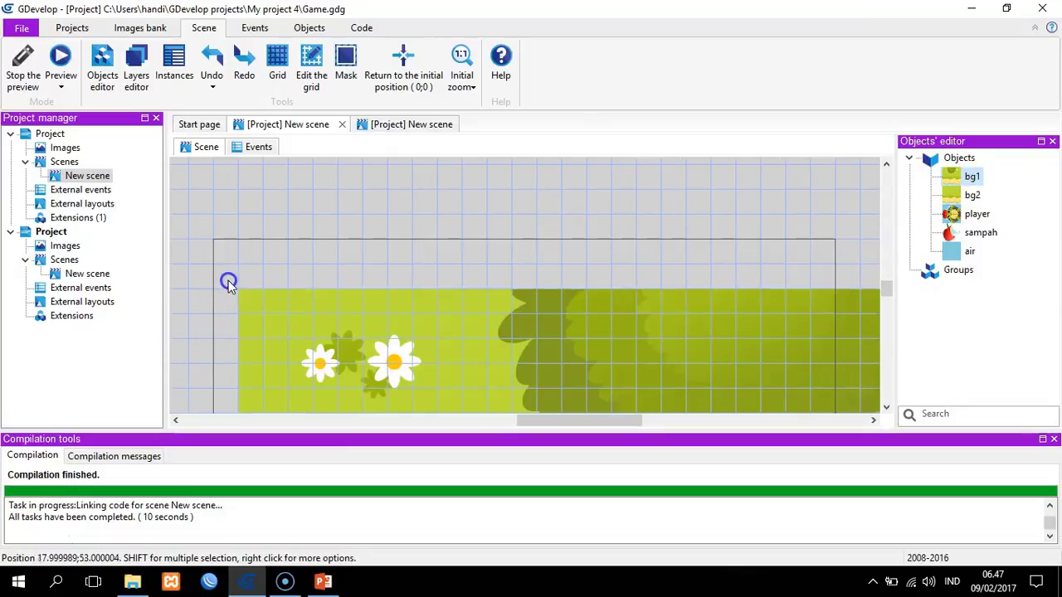
pyautogui.moveTo(409, 339); pyautogui.dragTo(332, 249)
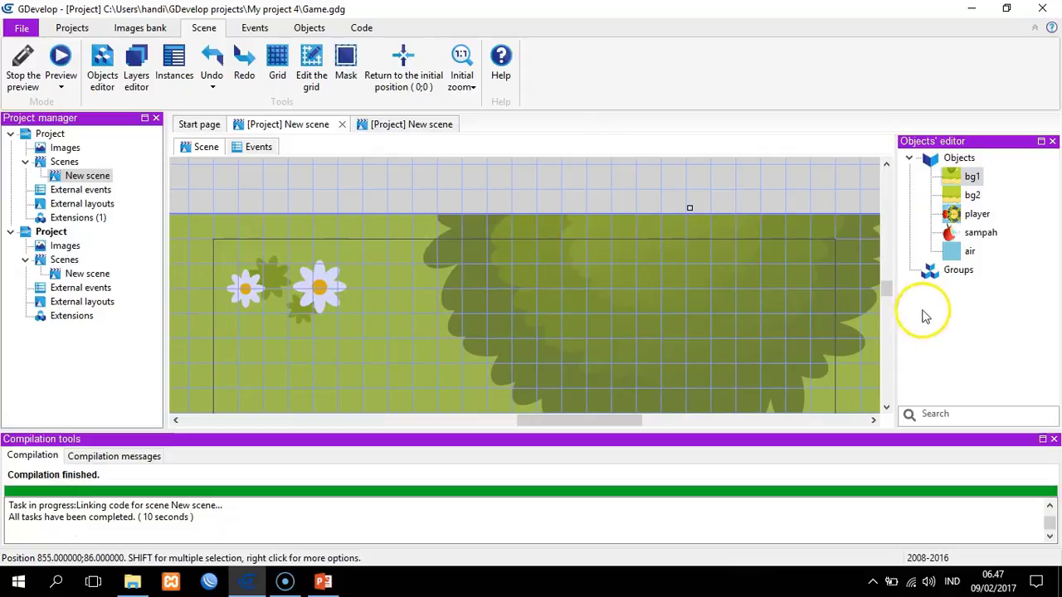
# Give the bg1 instance a custom size of 100 by 100 and move it into the frame's upper-left corner at X 0, Y 0.
pyautogui.moveTo(886, 286)
pyautogui.mouseDown()
pyautogui.moveTo(881, 336)
pyautogui.moveTo(895, 282)
pyautogui.moveTo(922, 294)
pyautogui.moveTo(891, 288)
pyautogui.mouseUp()
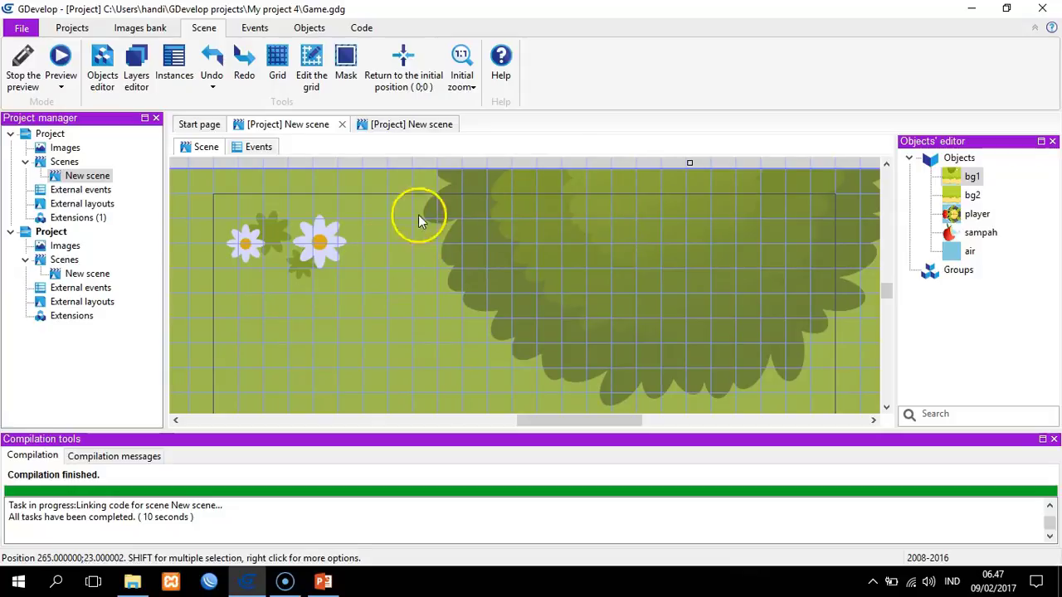
pyautogui.scroll(2, 415, 239)
pyautogui.rightClick(386, 279)
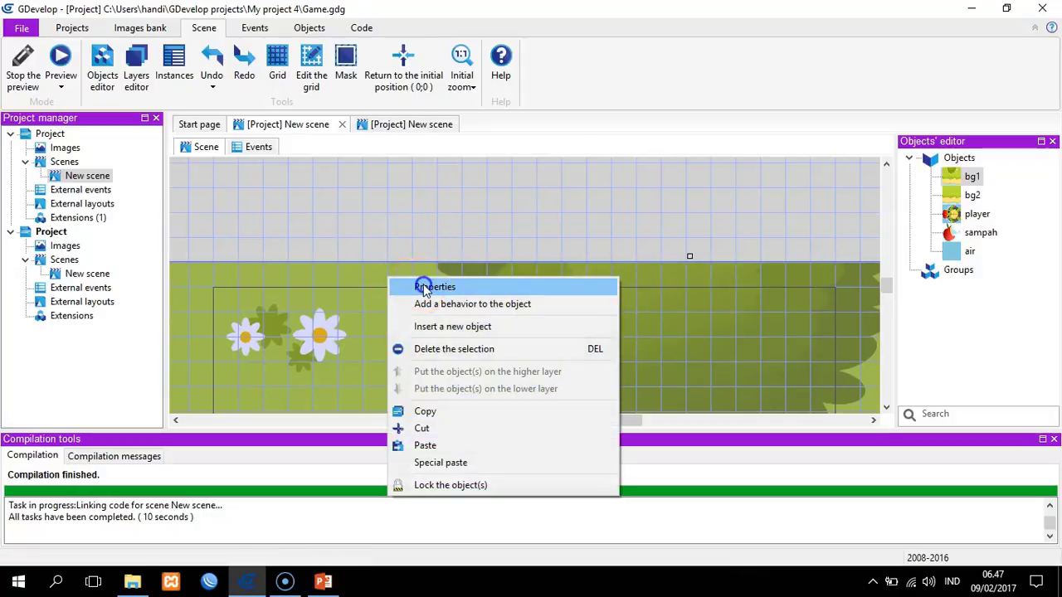
pyautogui.click(423, 284)
pyautogui.click(365, 242)
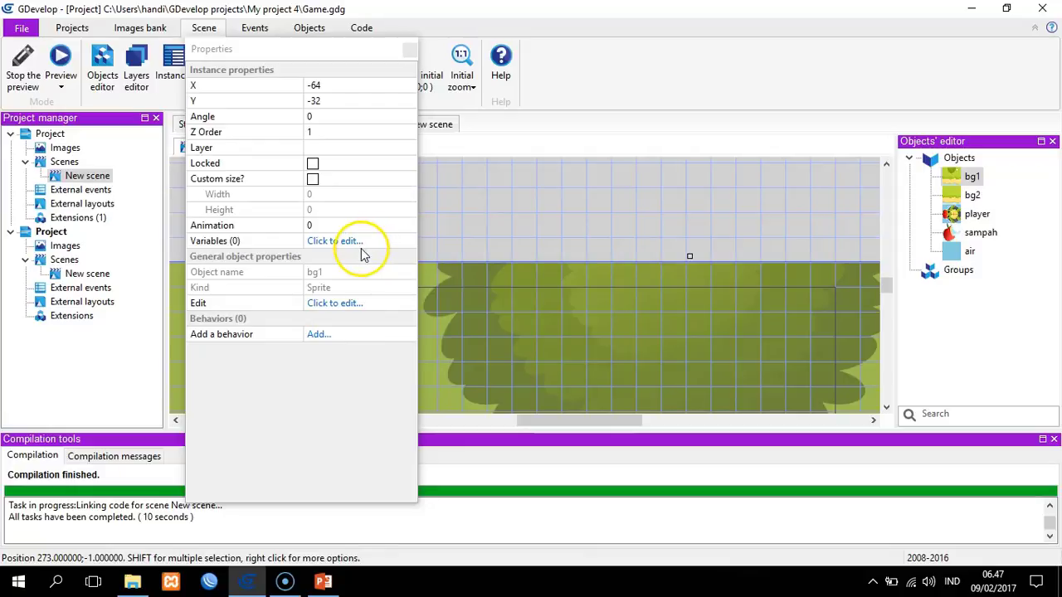
pyautogui.click(312, 179)
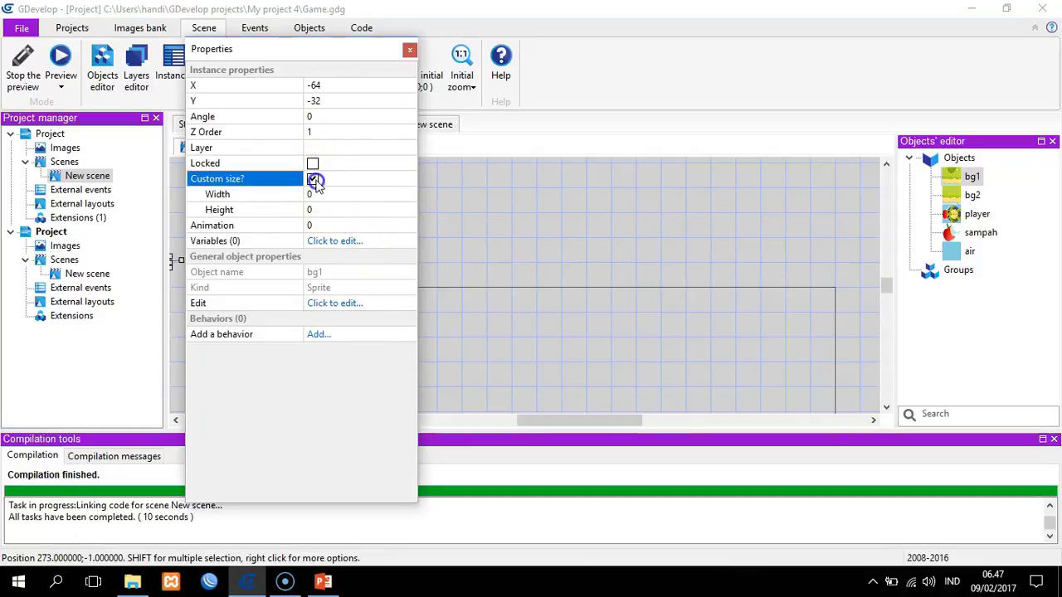
pyautogui.click(315, 194)
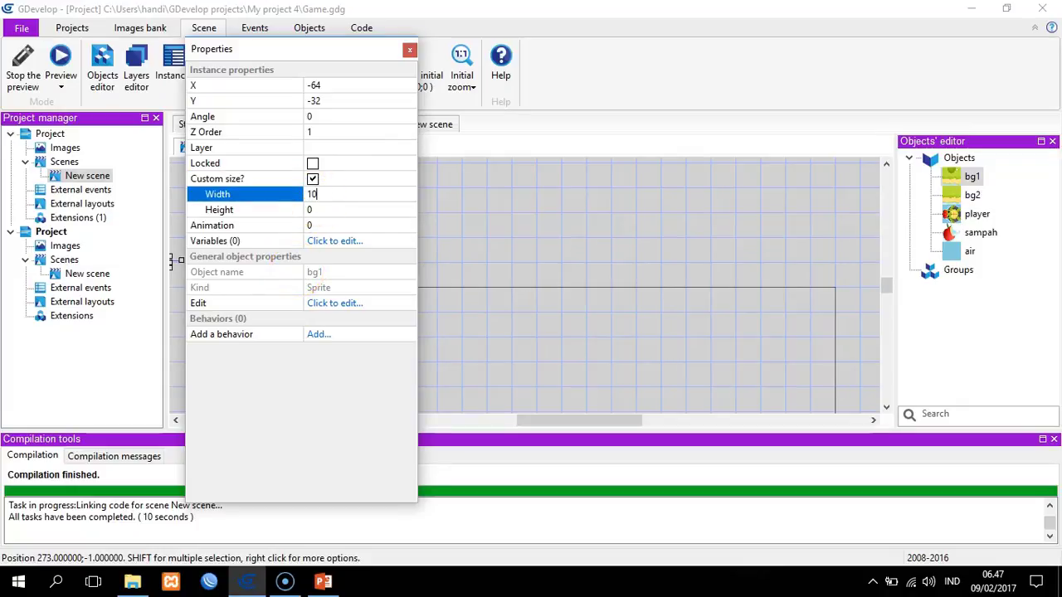
pyautogui.click(339, 209)
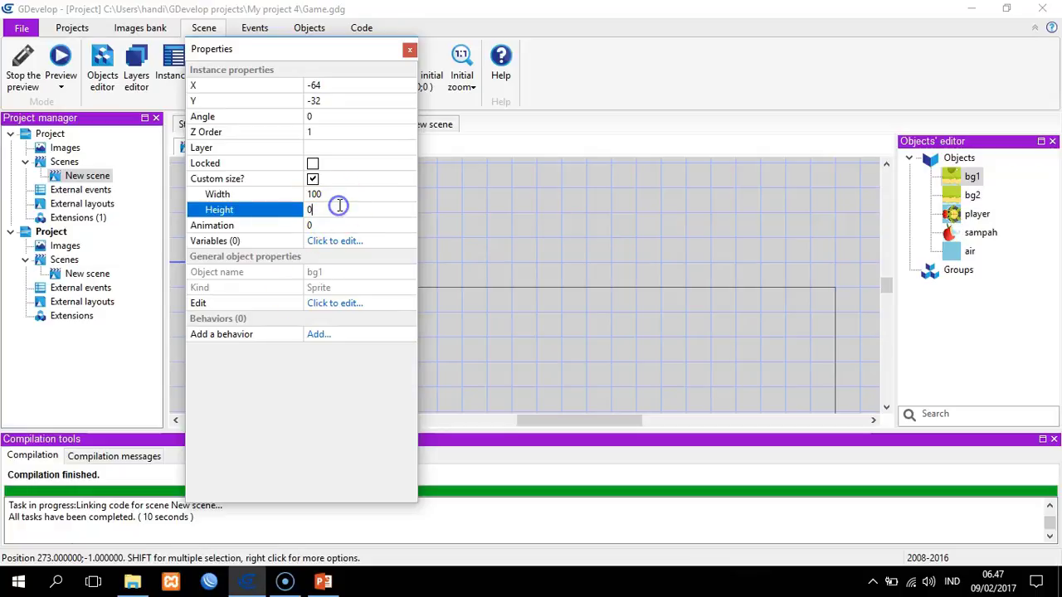
pyautogui.write('100')
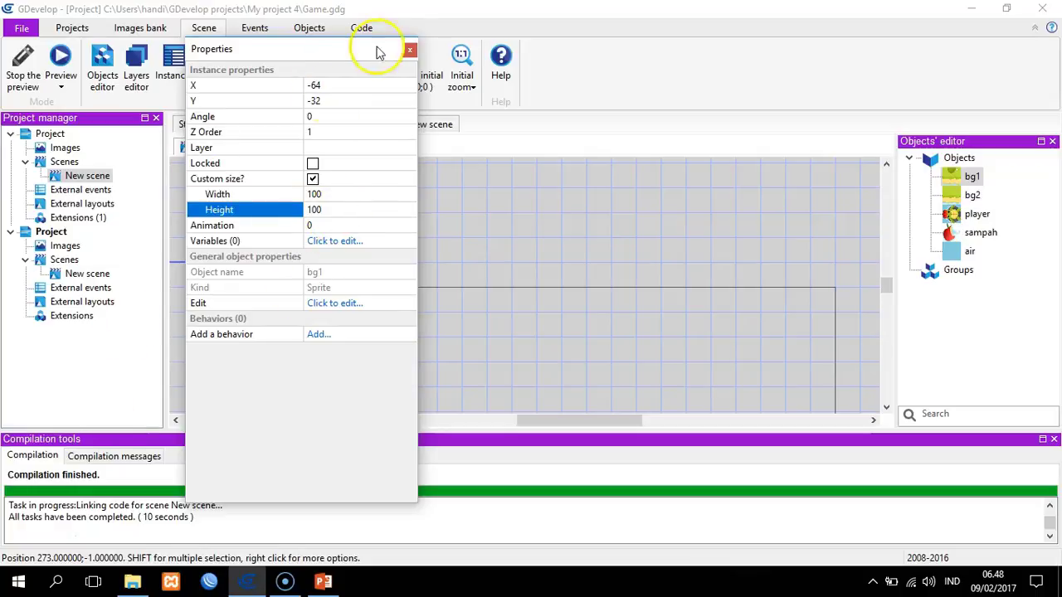
pyautogui.click(409, 49)
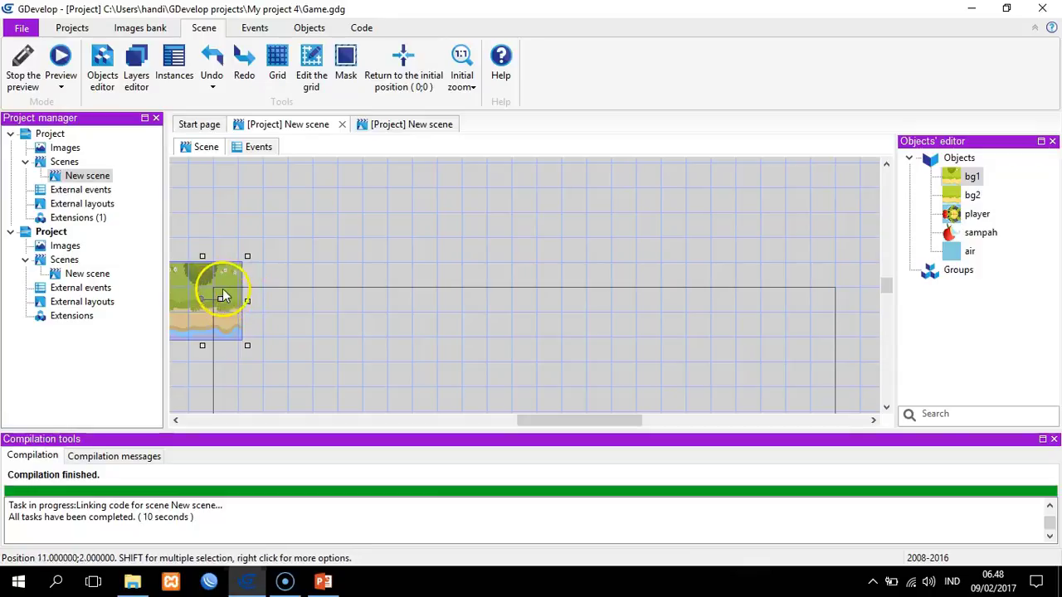
pyautogui.moveTo(225, 296); pyautogui.dragTo(266, 322)
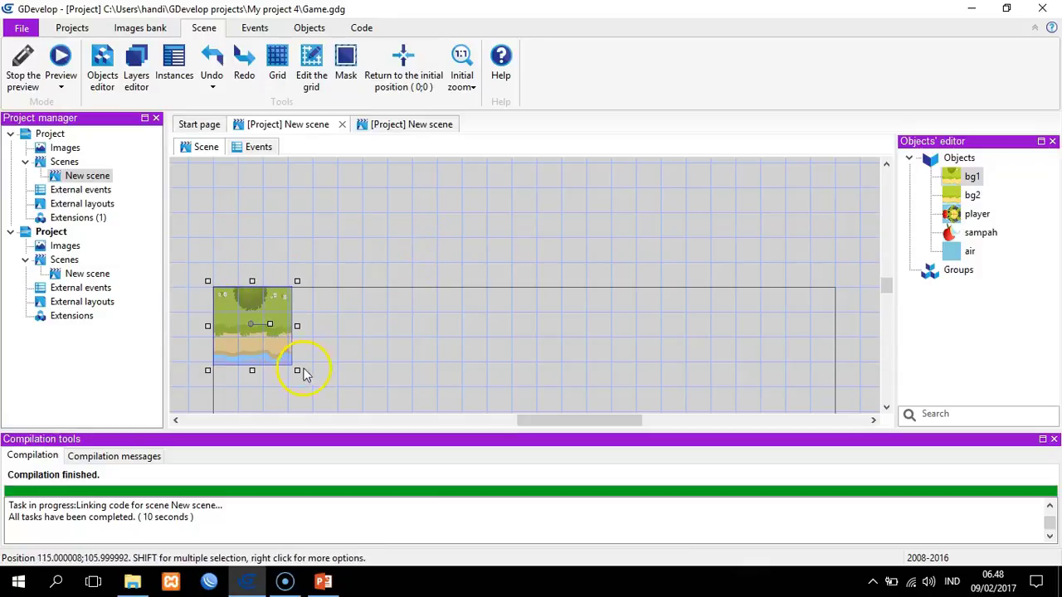
pyautogui.scroll(-2, 431, 212)
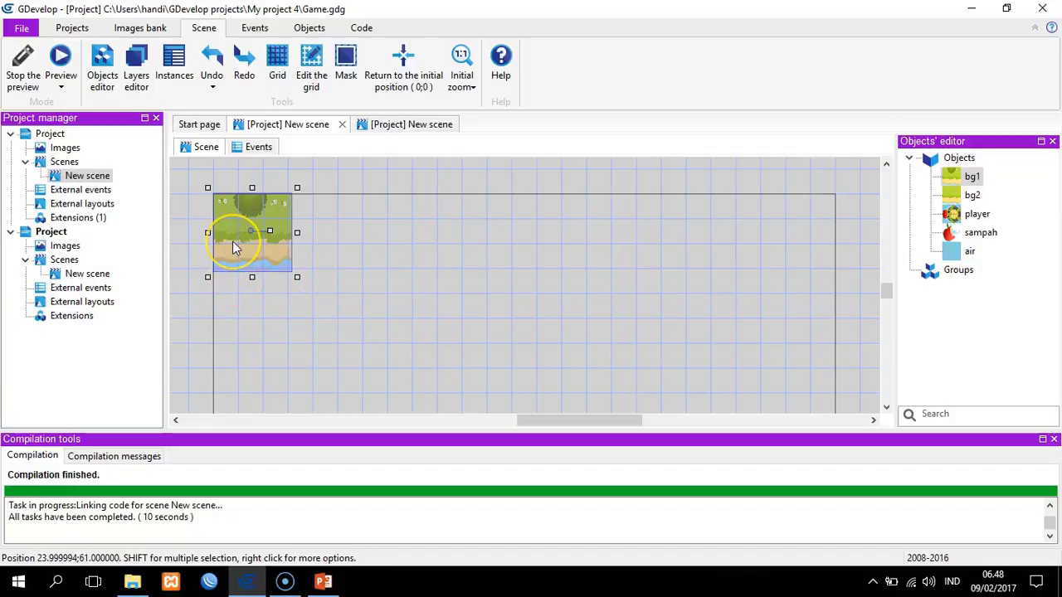
# Set the scene grid's cell width and cell height to 100 pixels each.
pyautogui.click(313, 78)
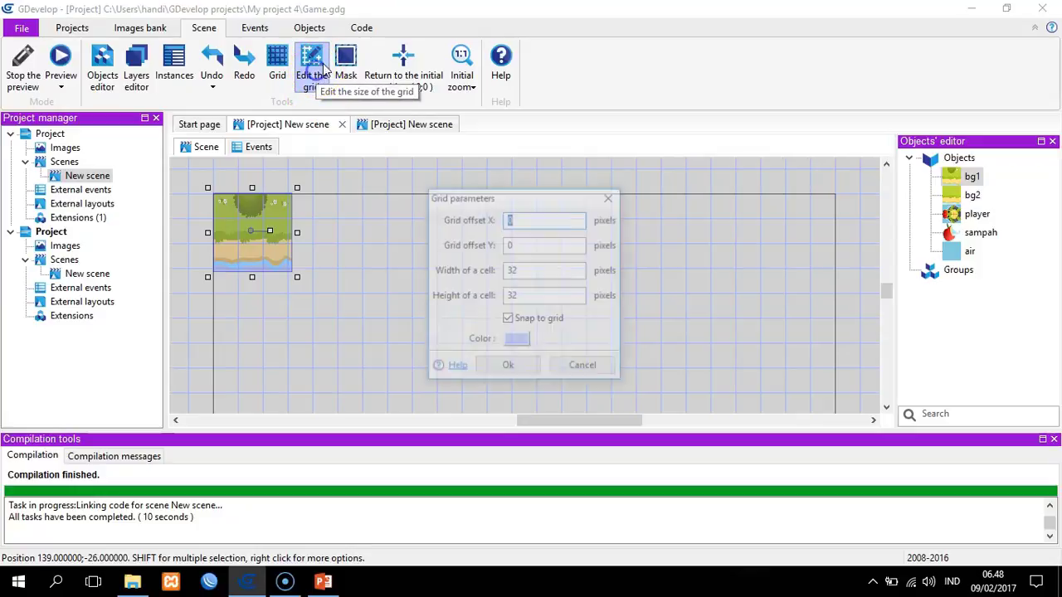
pyautogui.doubleClick(536, 271)
pyautogui.write('10')
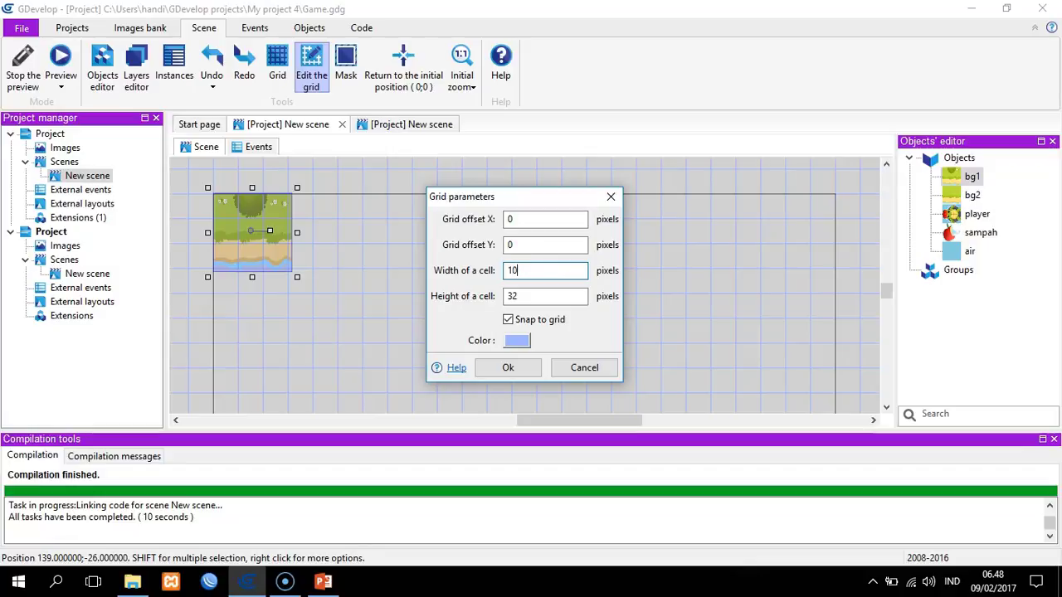
pyautogui.write('0')
pyautogui.press('Tab')
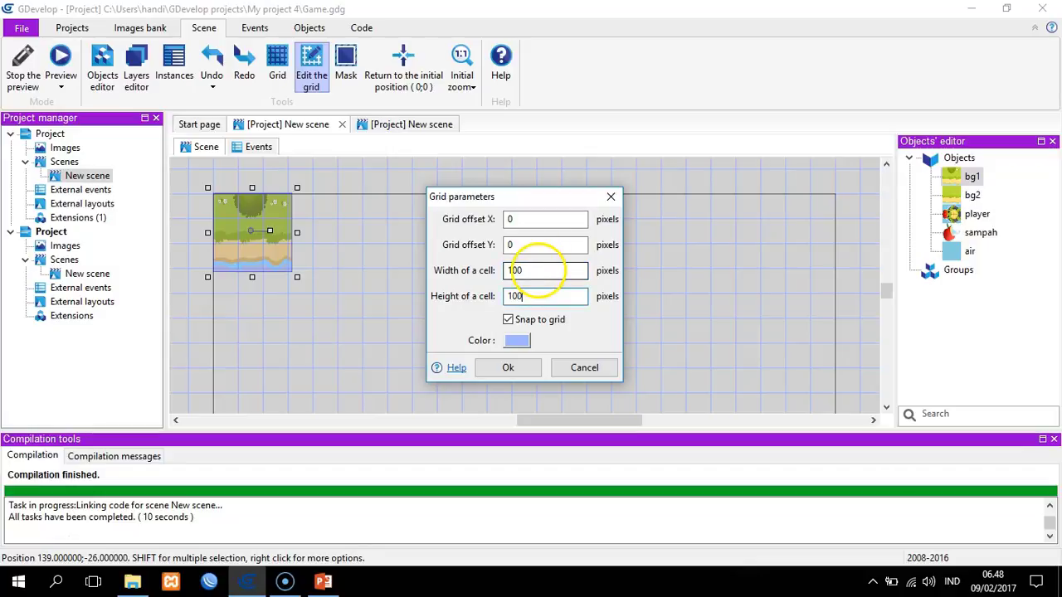
pyautogui.write('100')
pyautogui.click(507, 368)
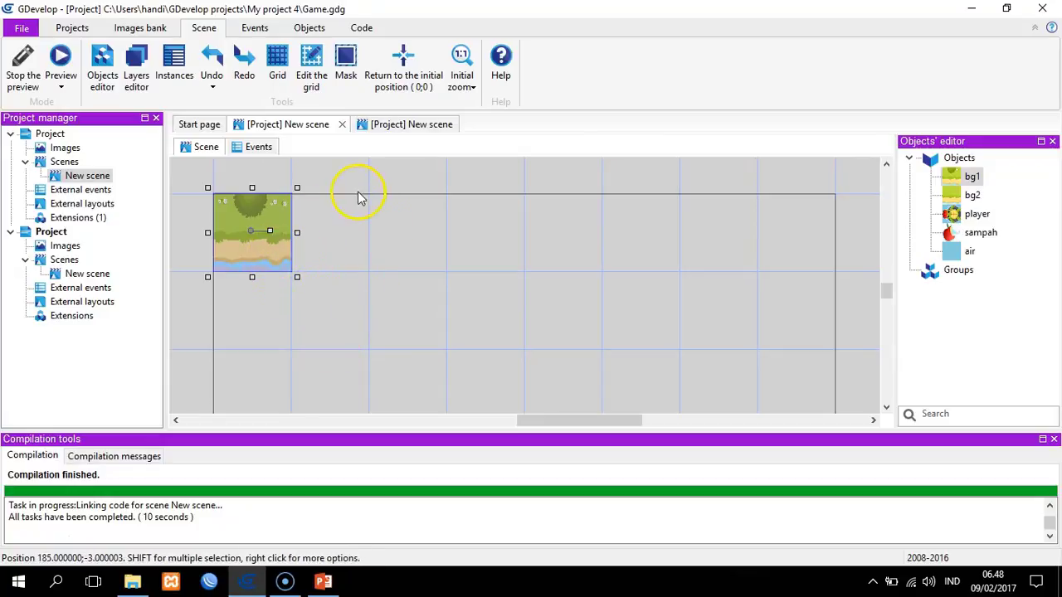
pyautogui.click(320, 254)
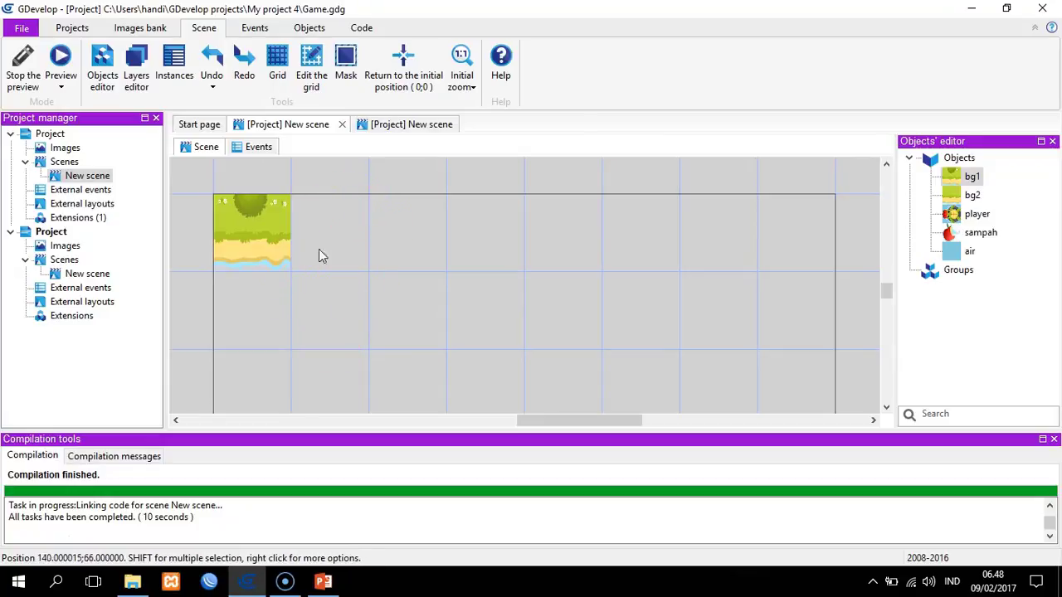
pyautogui.click(277, 252)
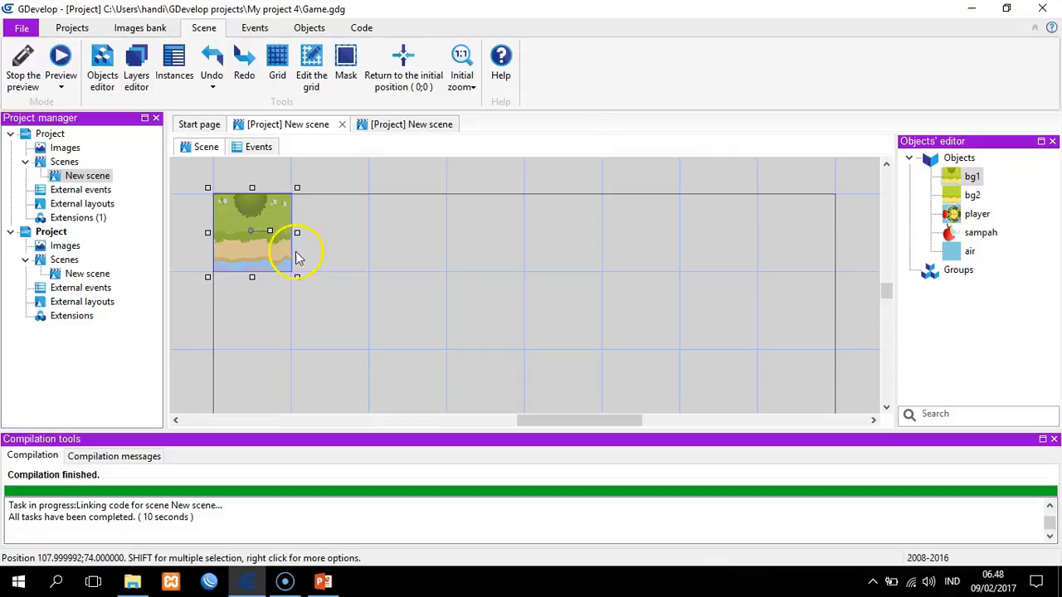
# Check the river bank's orientation in the other project's scene and set the bg1 instance's angle to -90 in its properties.
pyautogui.click(288, 124)
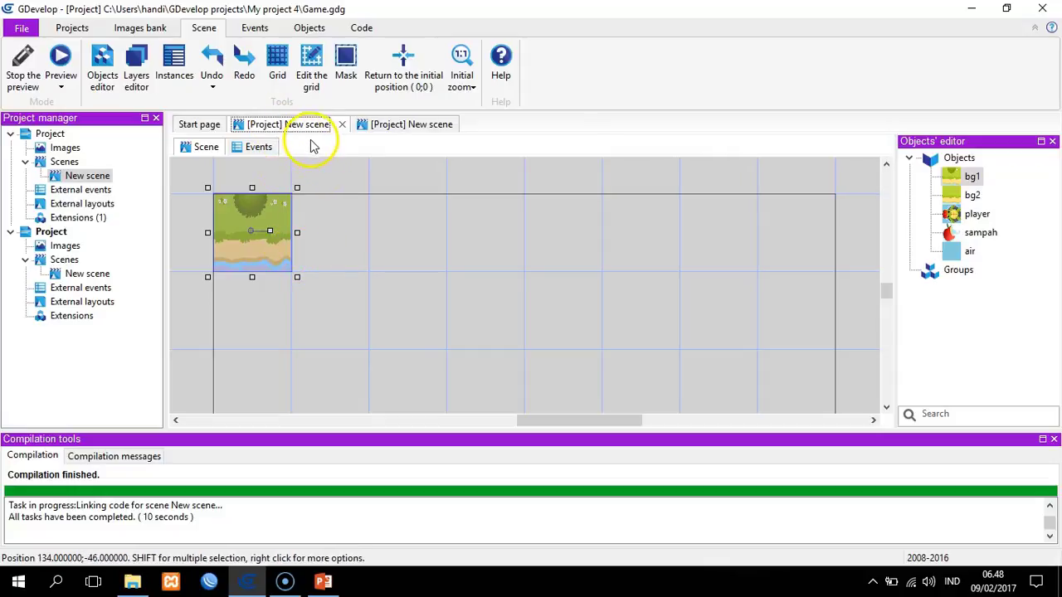
pyautogui.click(363, 125)
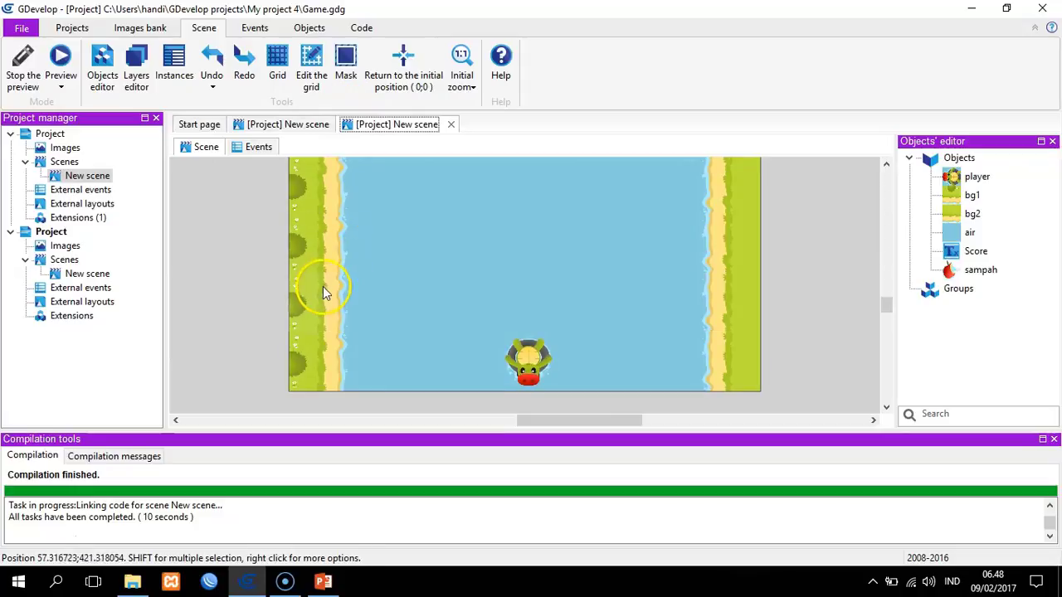
pyautogui.click(307, 126)
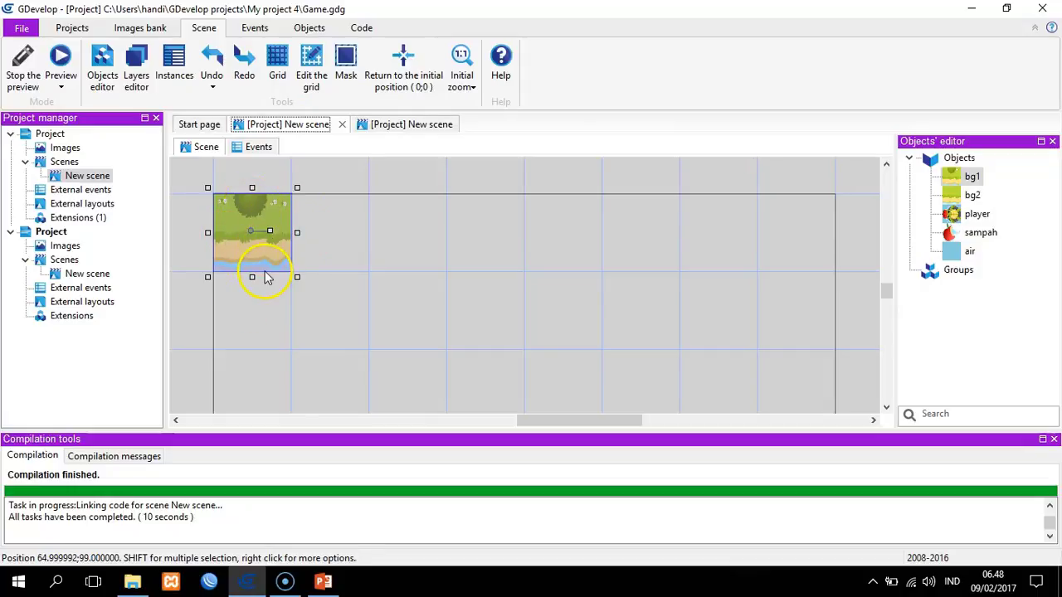
pyautogui.rightClick(272, 222)
pyautogui.click(308, 228)
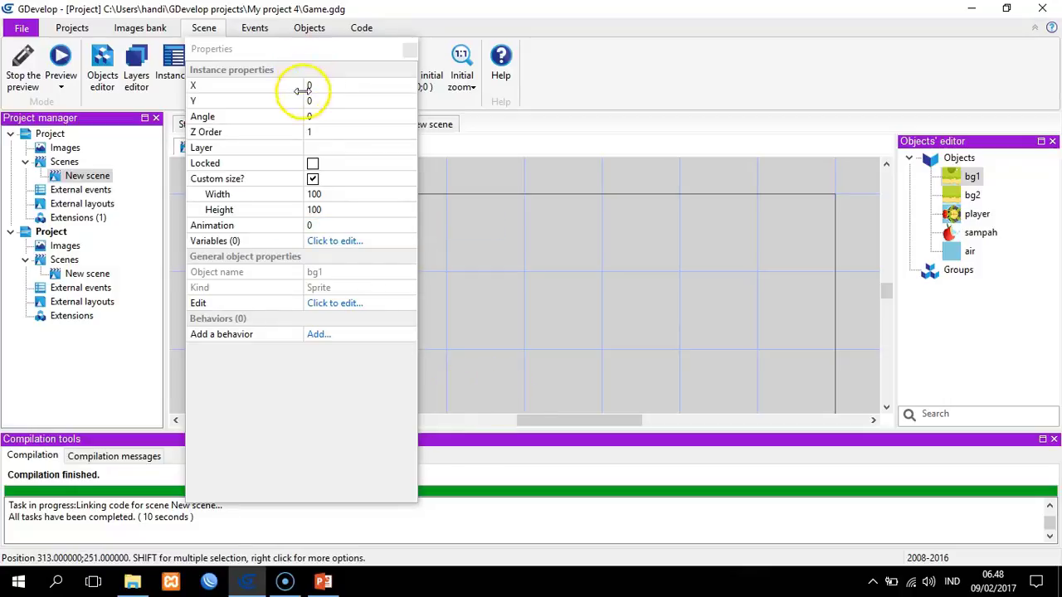
pyautogui.moveTo(387, 56); pyautogui.dragTo(818, 268)
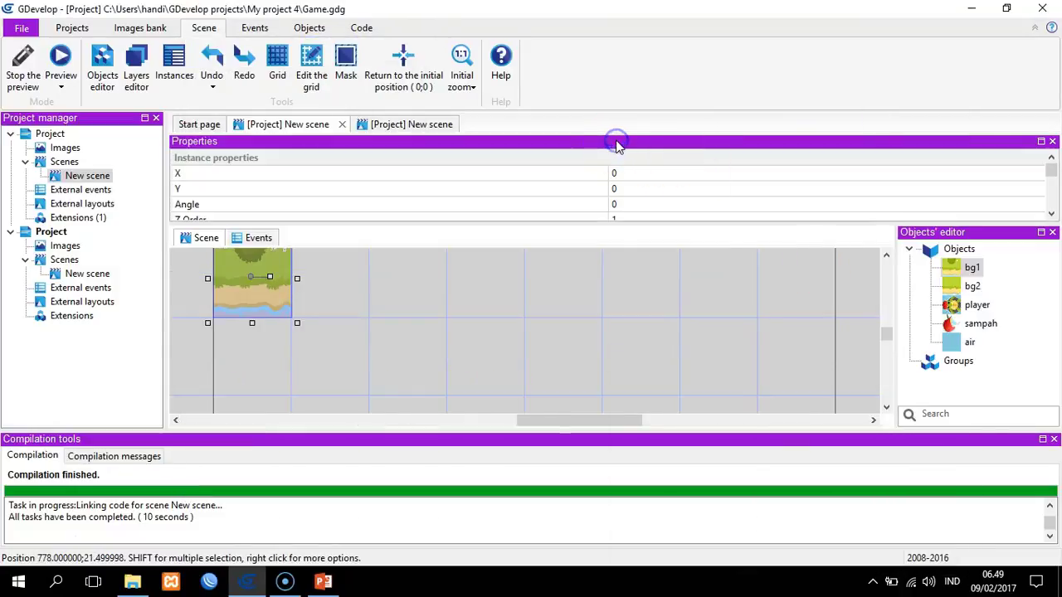
pyautogui.click(1041, 141)
pyautogui.moveTo(533, 145); pyautogui.dragTo(637, 275)
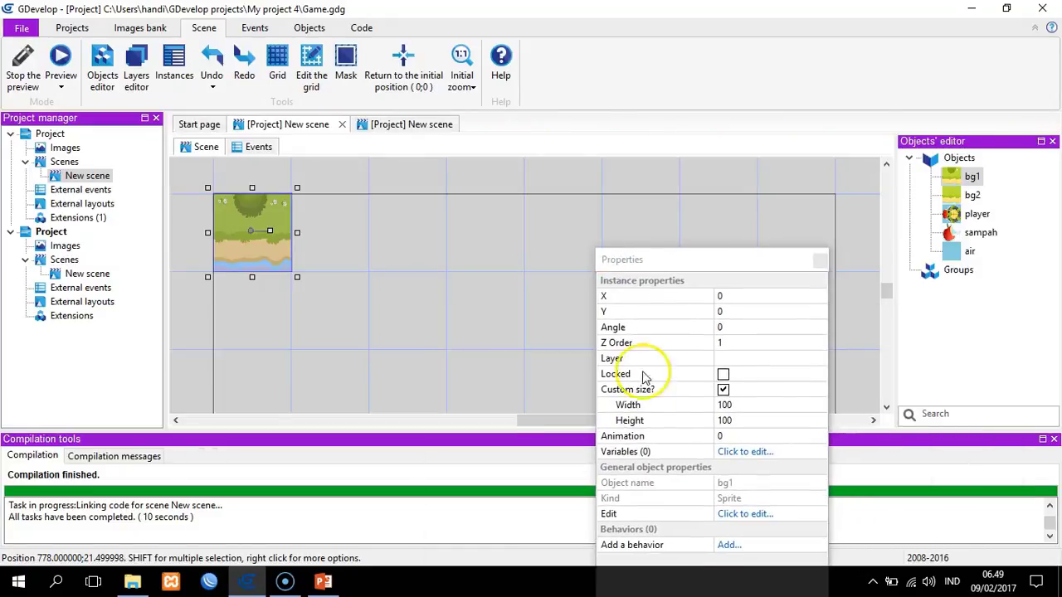
pyautogui.click(755, 326)
pyautogui.doubleClick(748, 326)
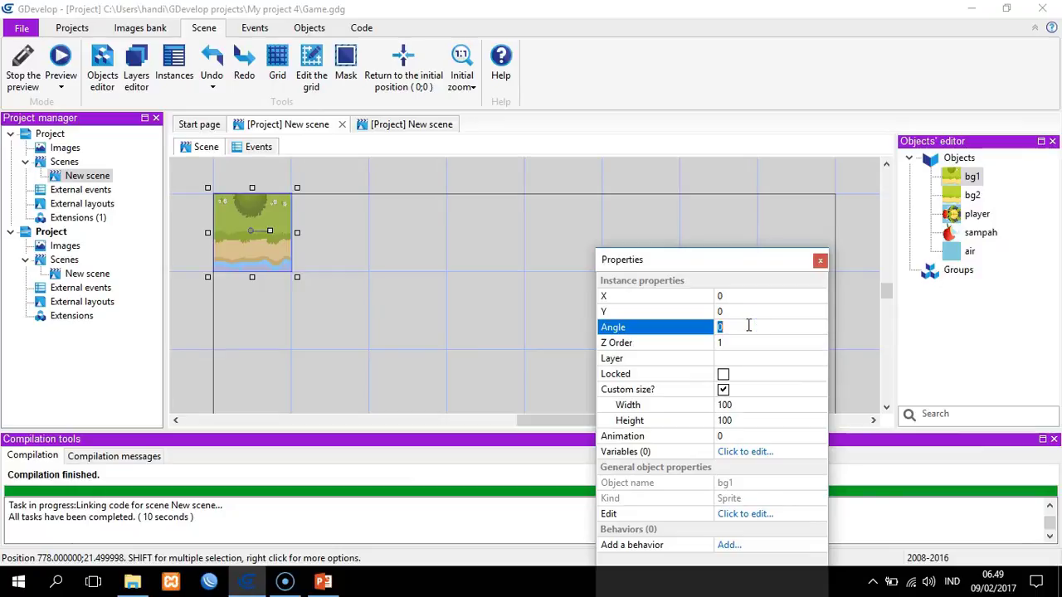
pyautogui.write('-9')
pyautogui.press('Return')
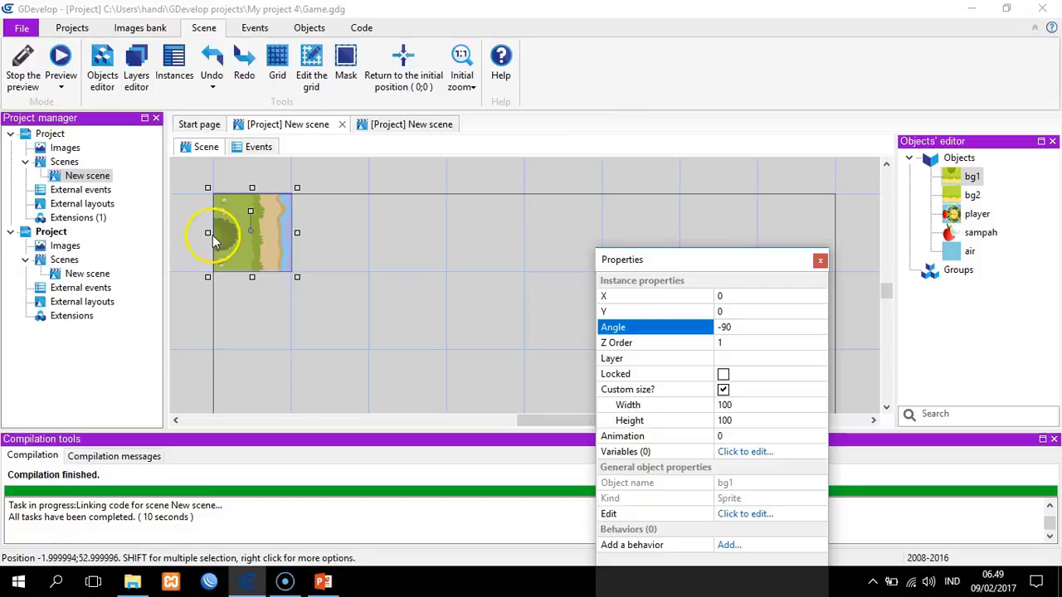
pyautogui.click(819, 260)
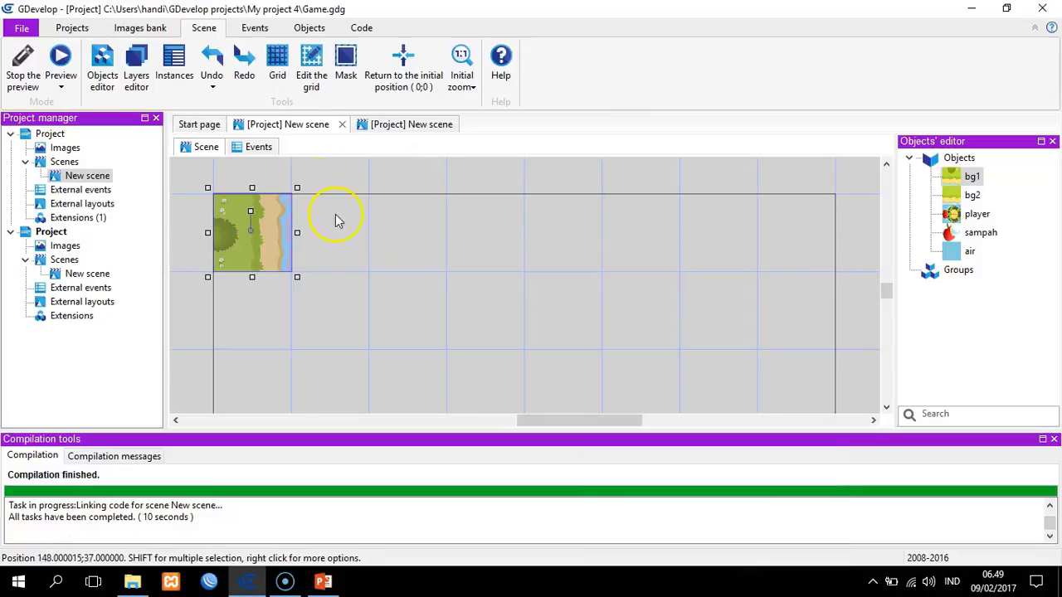